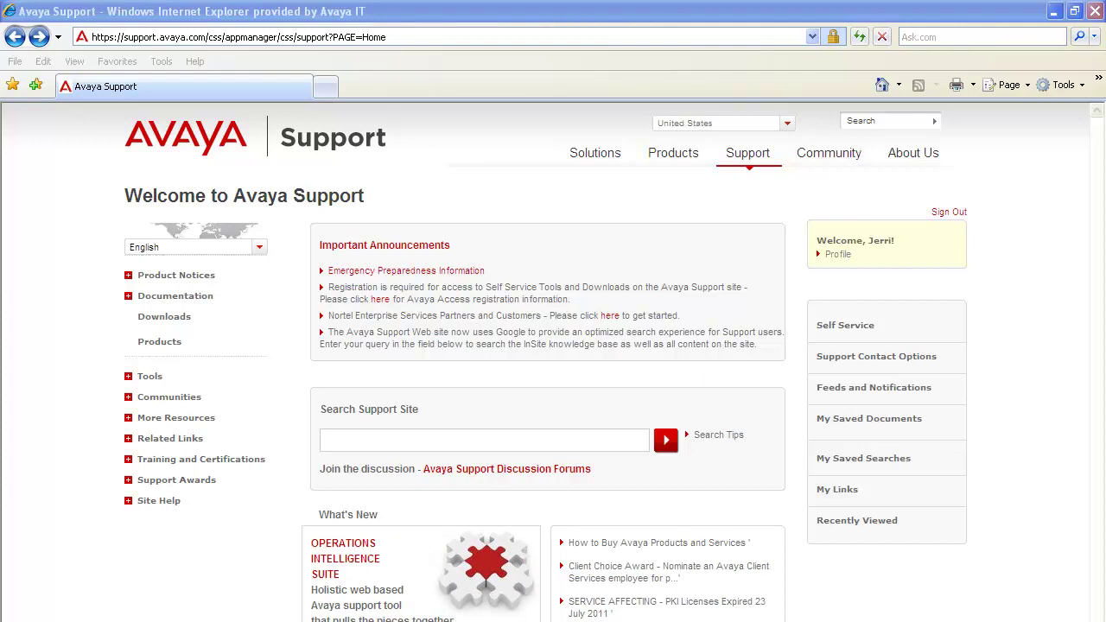
pyautogui.click(400, 37)
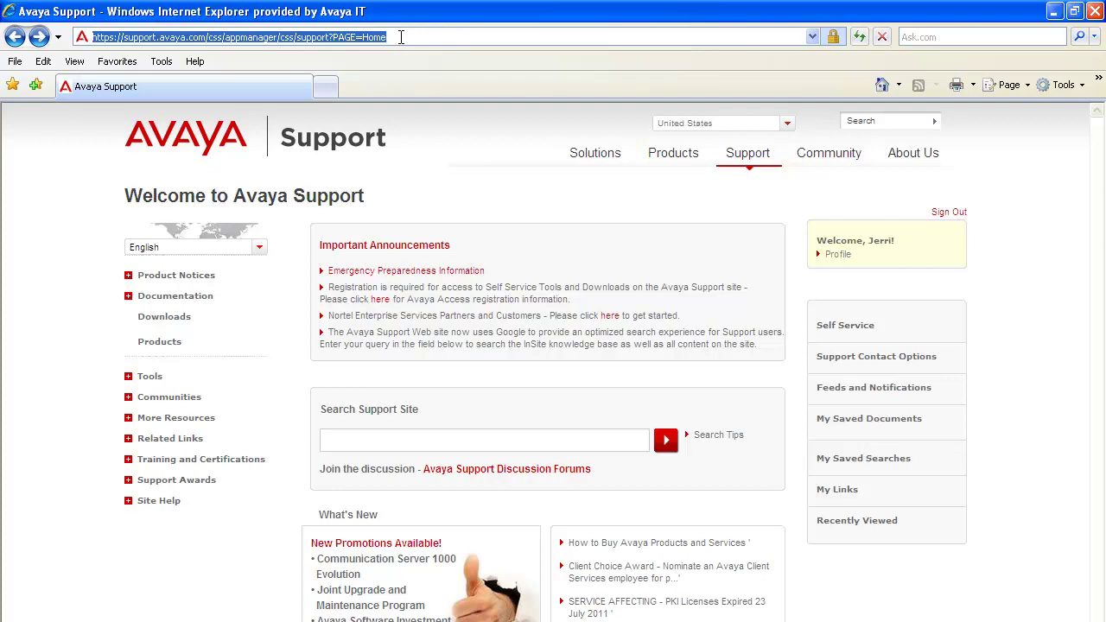
pyautogui.write('https://zoftig.dr.avaya.com:8443/CMSWeb')
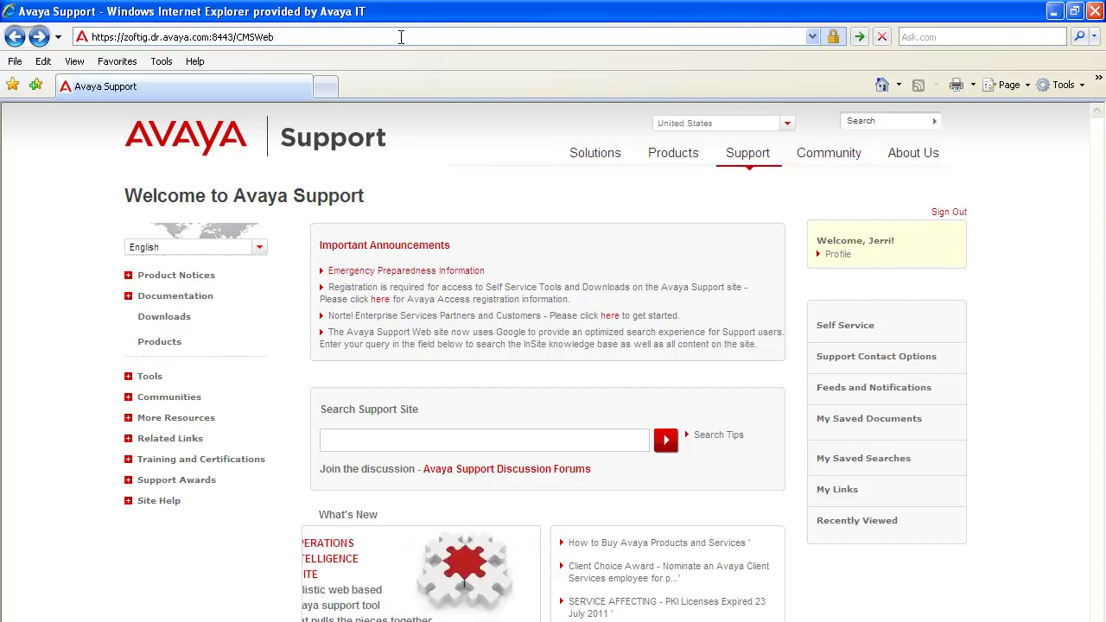
pyautogui.press('Return')
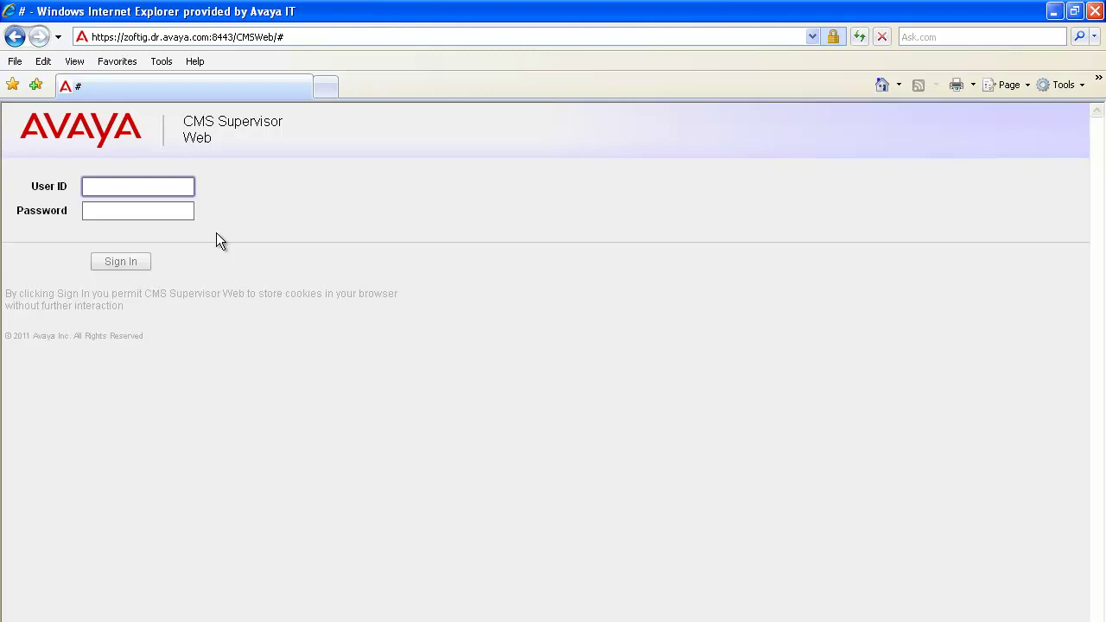
# Step: Sign in to CMS Supervisor Web with the service user ID and its password
pyautogui.write('cmssvc')
pyautogui.press('Tab')
pyautogui.write('*********')
pyautogui.click(134, 263)
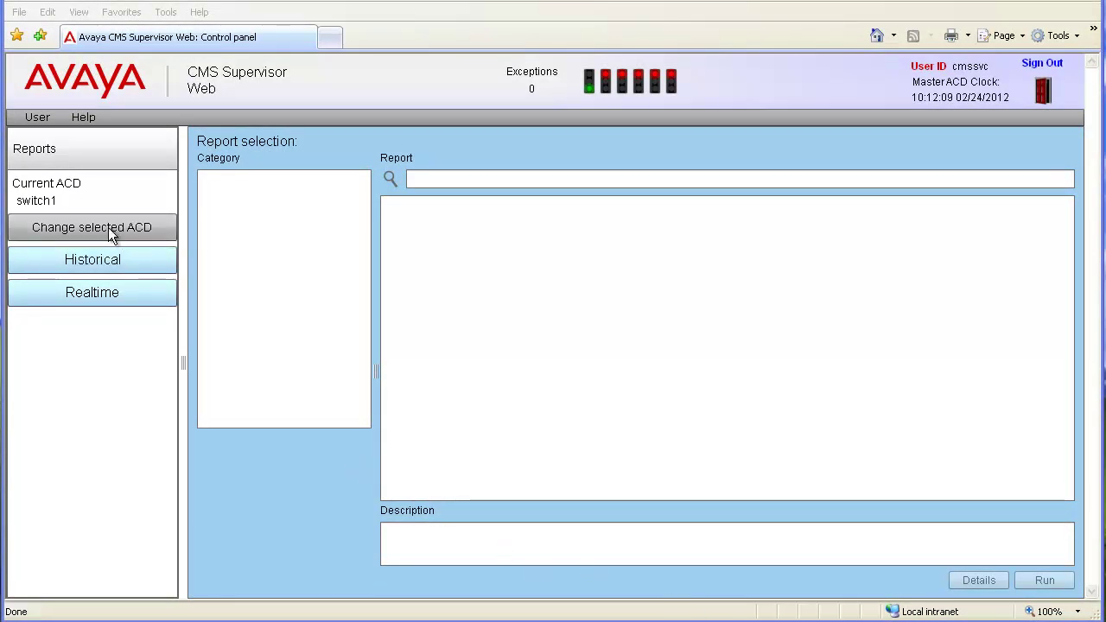
# Step: Change the current ACD to tunasp2, then change it back to switch1
pyautogui.click(108, 227)
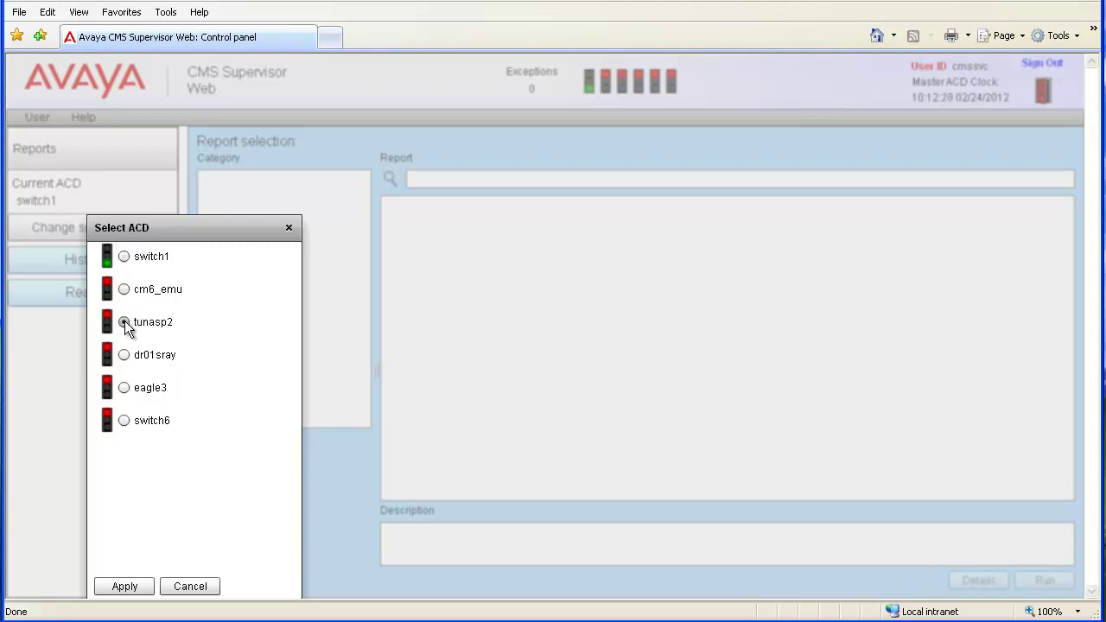
pyautogui.click(121, 587)
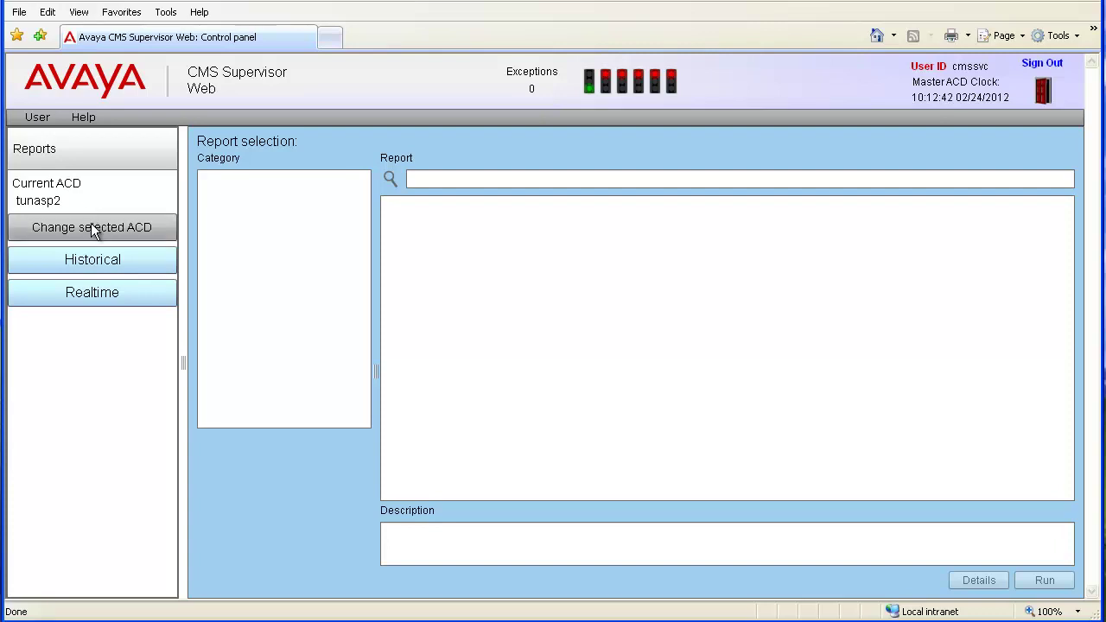
pyautogui.click(92, 225)
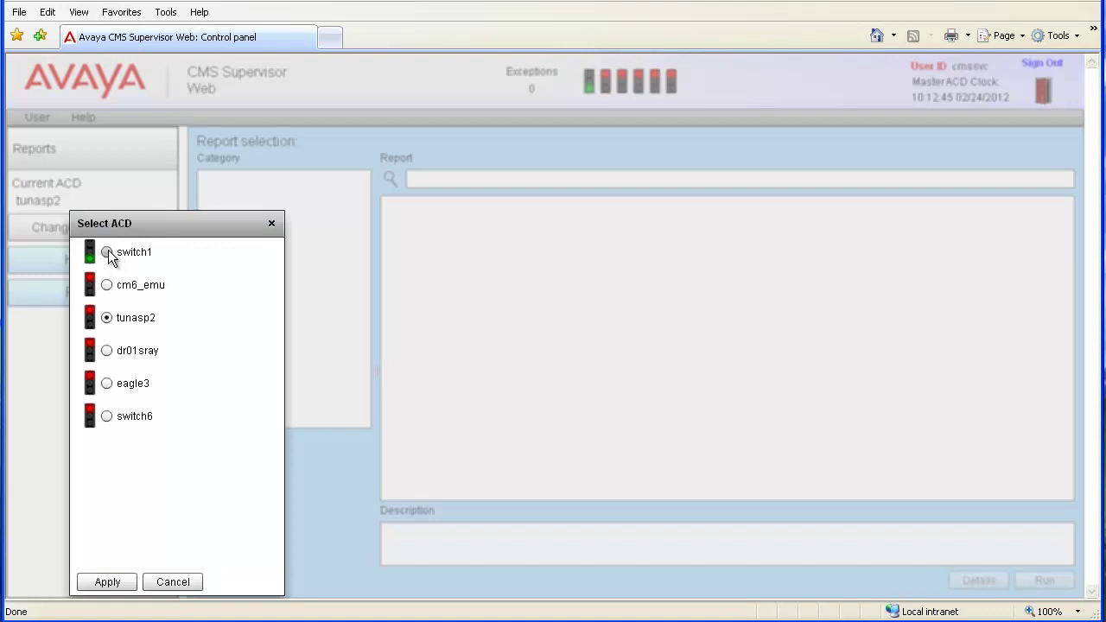
pyautogui.click(95, 579)
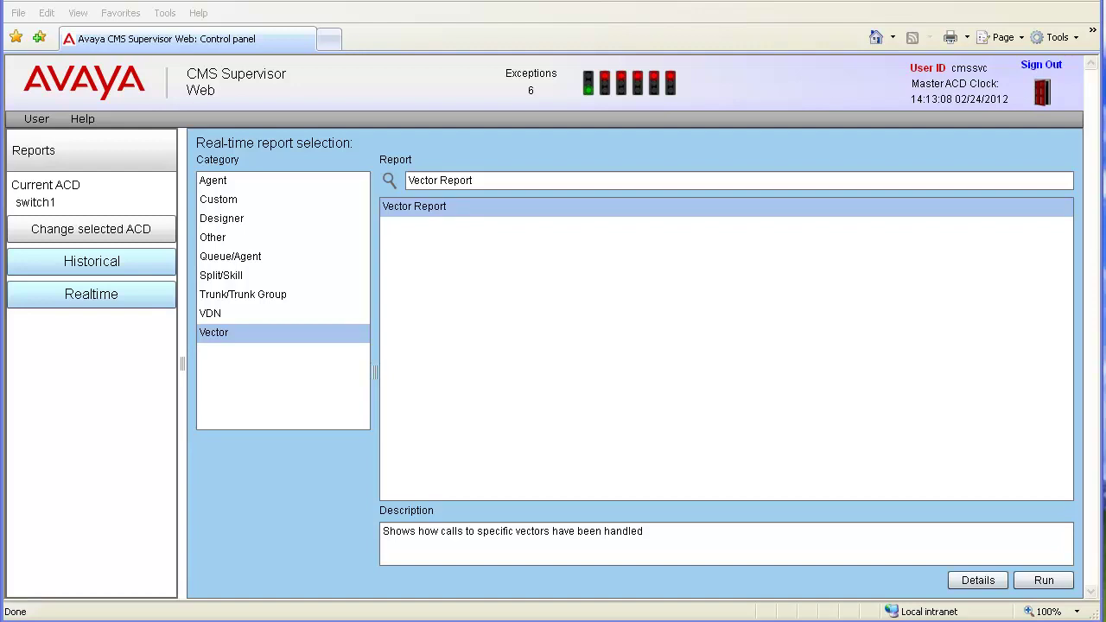
# Step: Switch to Historical reports and open the Split/Skill category
pyautogui.click(97, 261)
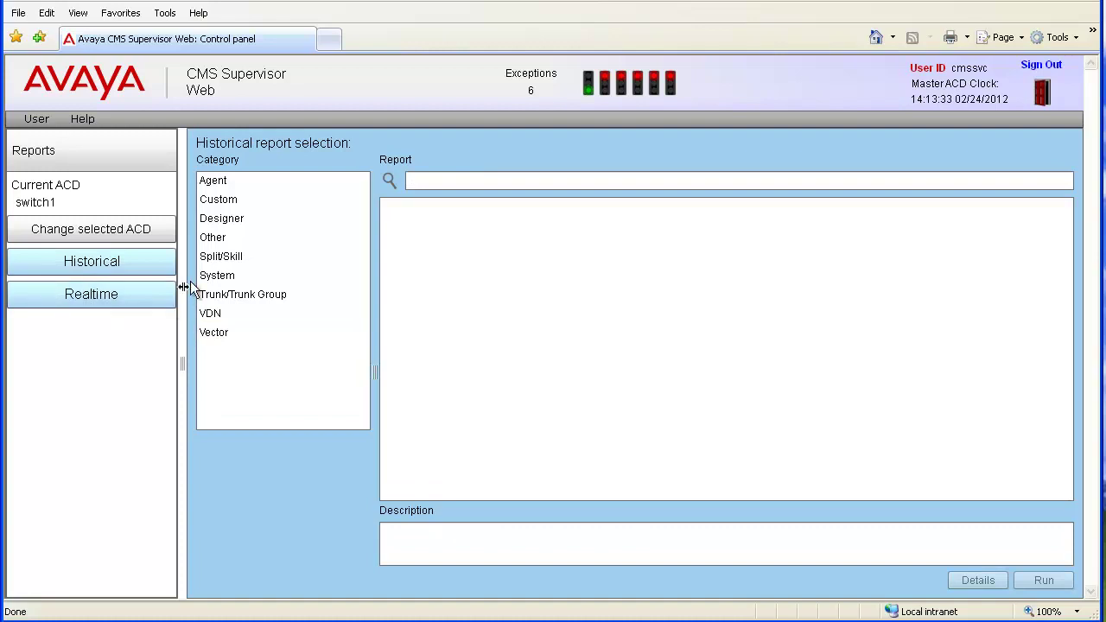
pyautogui.click(230, 259)
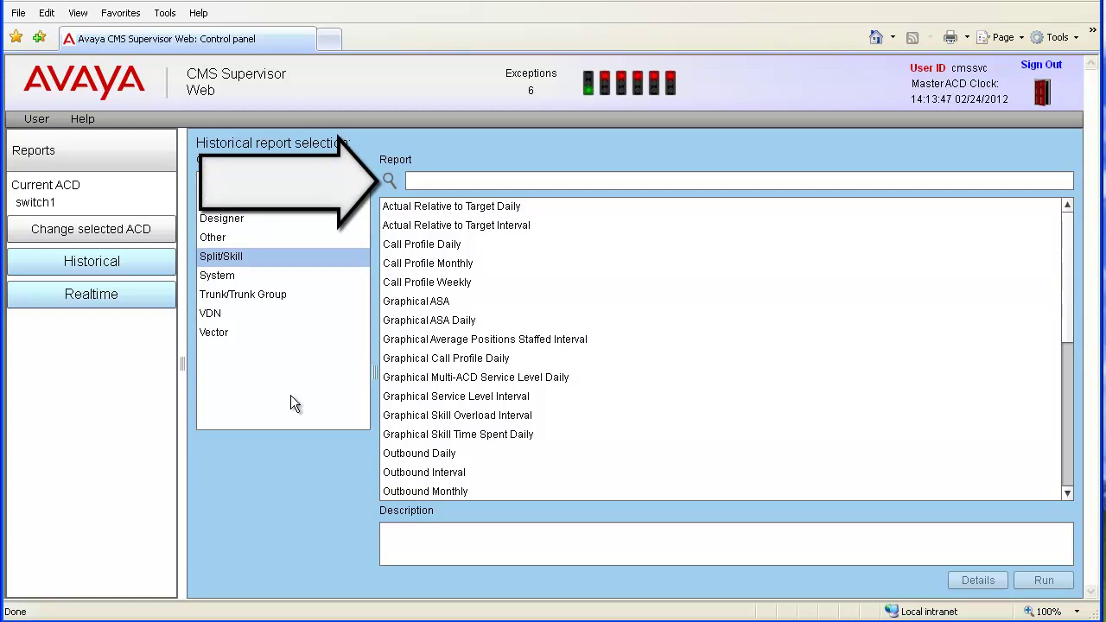
pyautogui.click(493, 180)
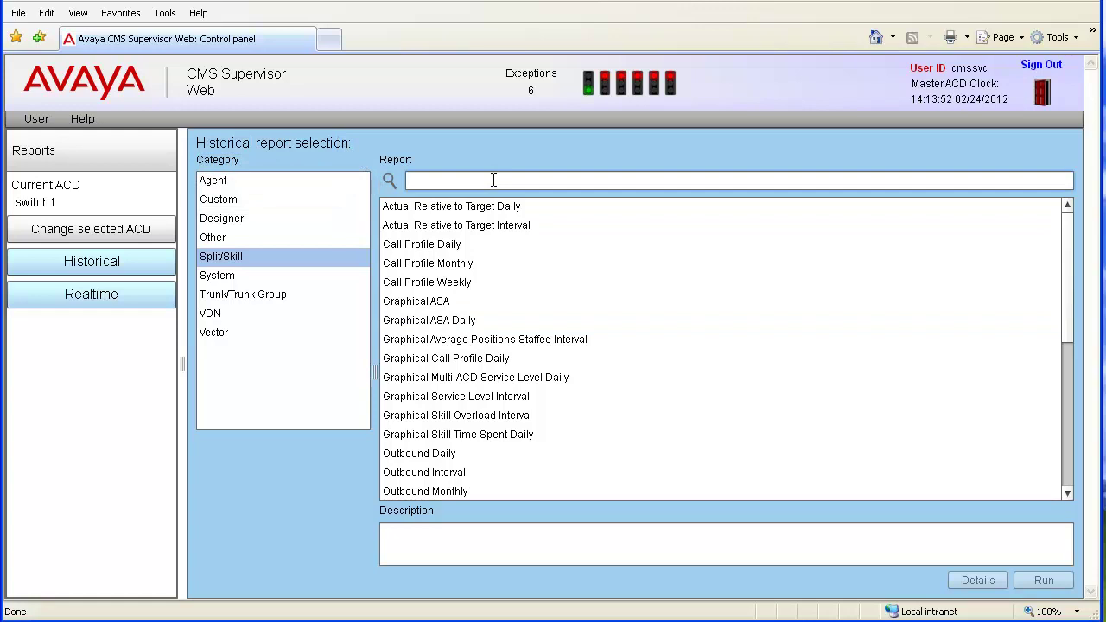
pyautogui.write('Daily')
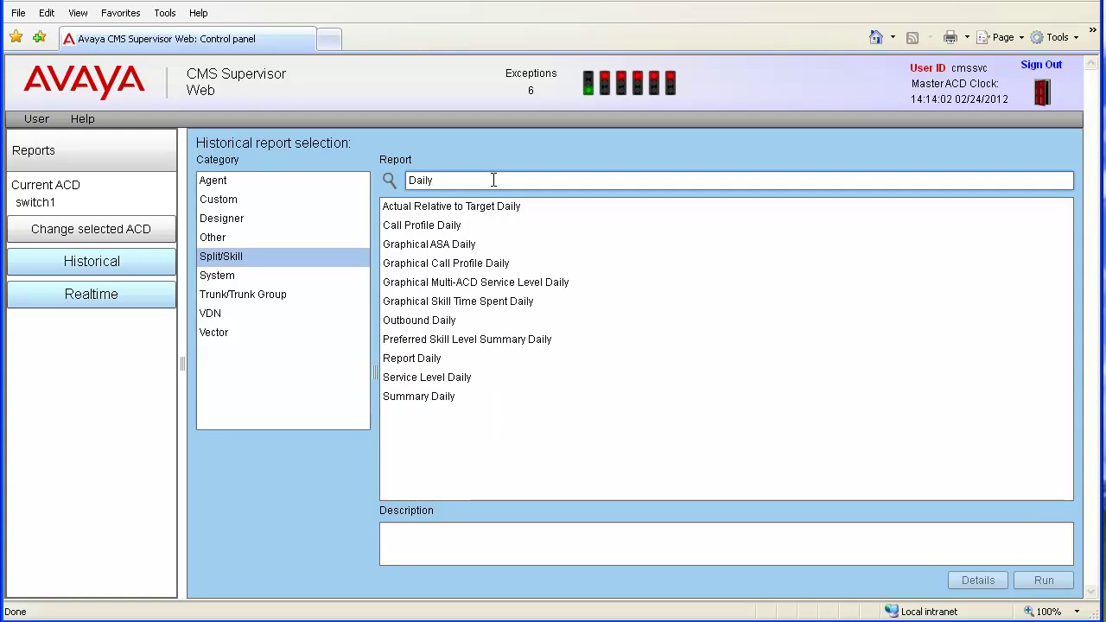
pyautogui.press('BackSpace')
pyautogui.press('BackSpace')
pyautogui.press('BackSpace')
pyautogui.press('BackSpace')
pyautogui.press('BackSpace')
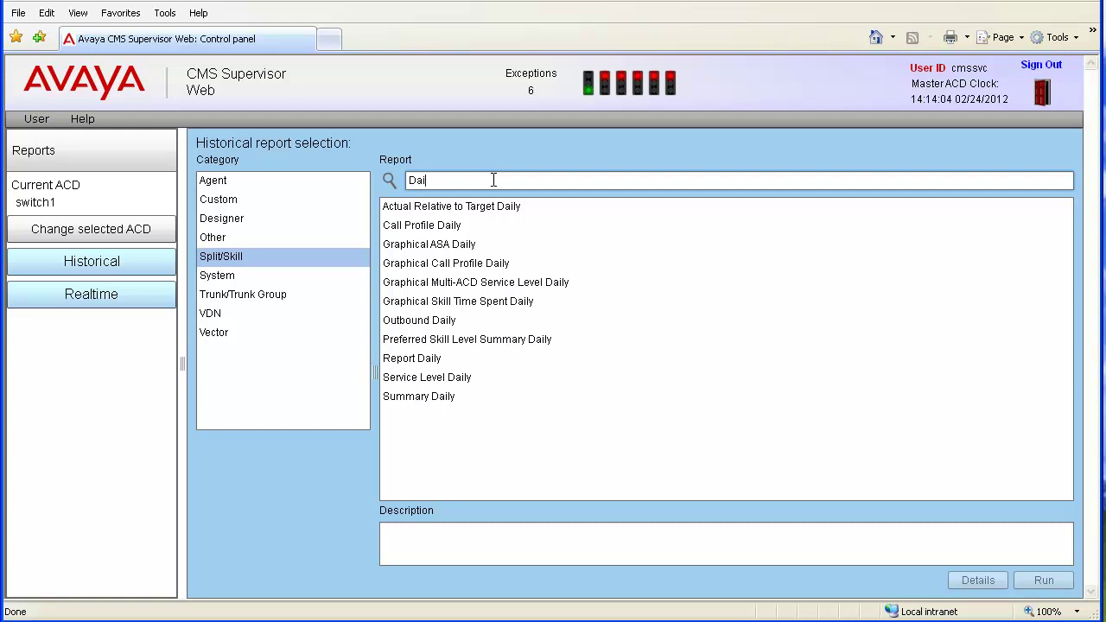
pyautogui.write('daily')
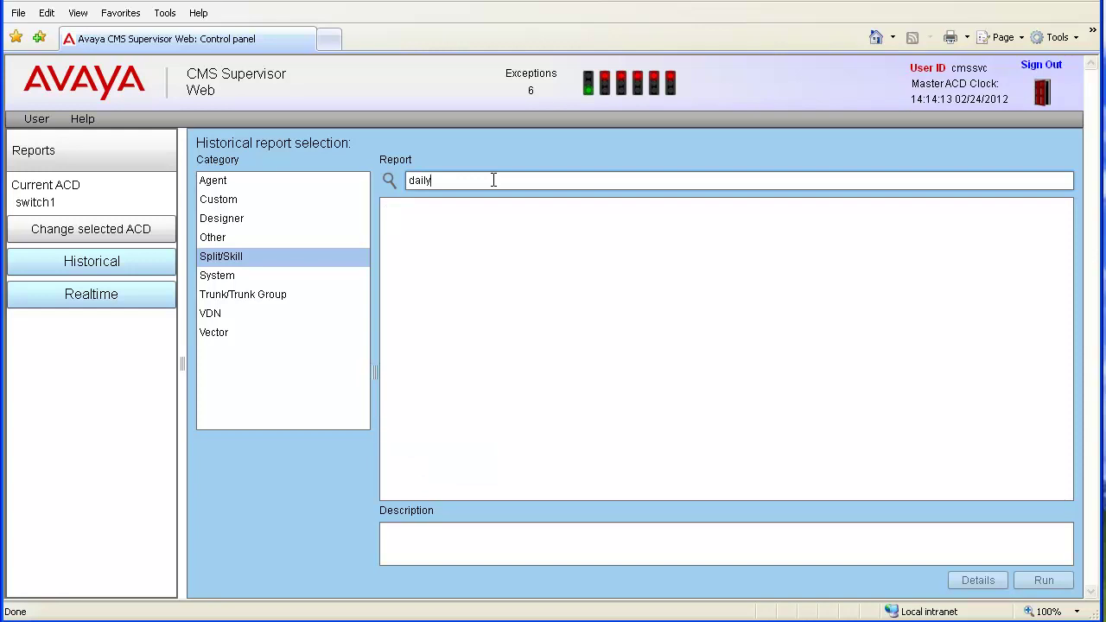
pyautogui.press('BackSpace')
pyautogui.press('BackSpace')
pyautogui.press('BackSpace')
pyautogui.press('BackSpace')
pyautogui.press('BackSpace')
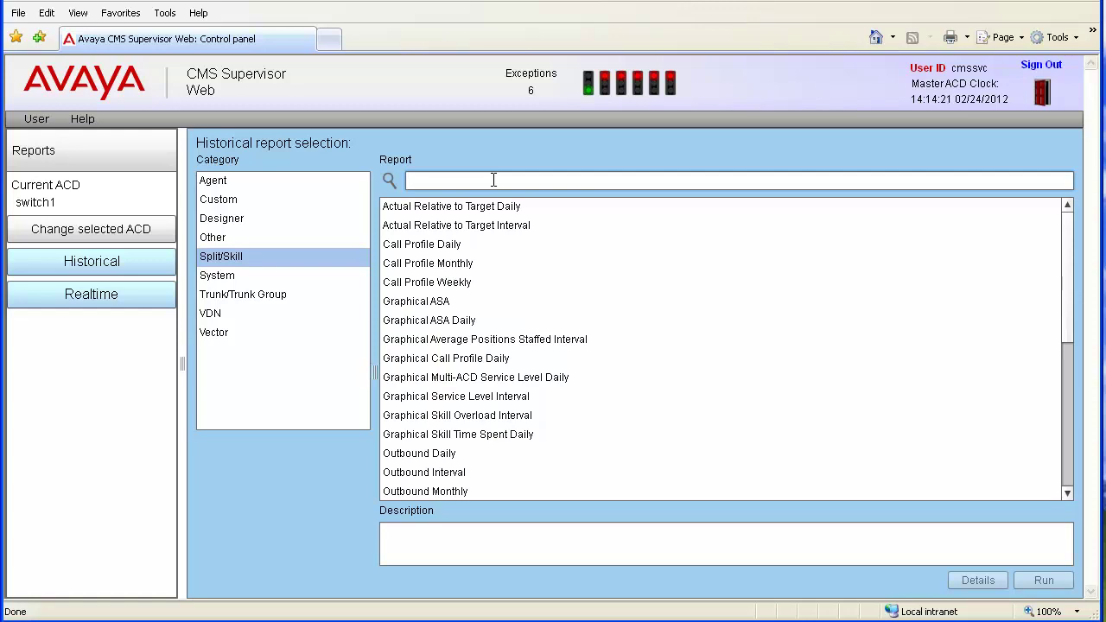
# Step: Select System Daily under the System category and check its report properties
pyautogui.click(222, 279)
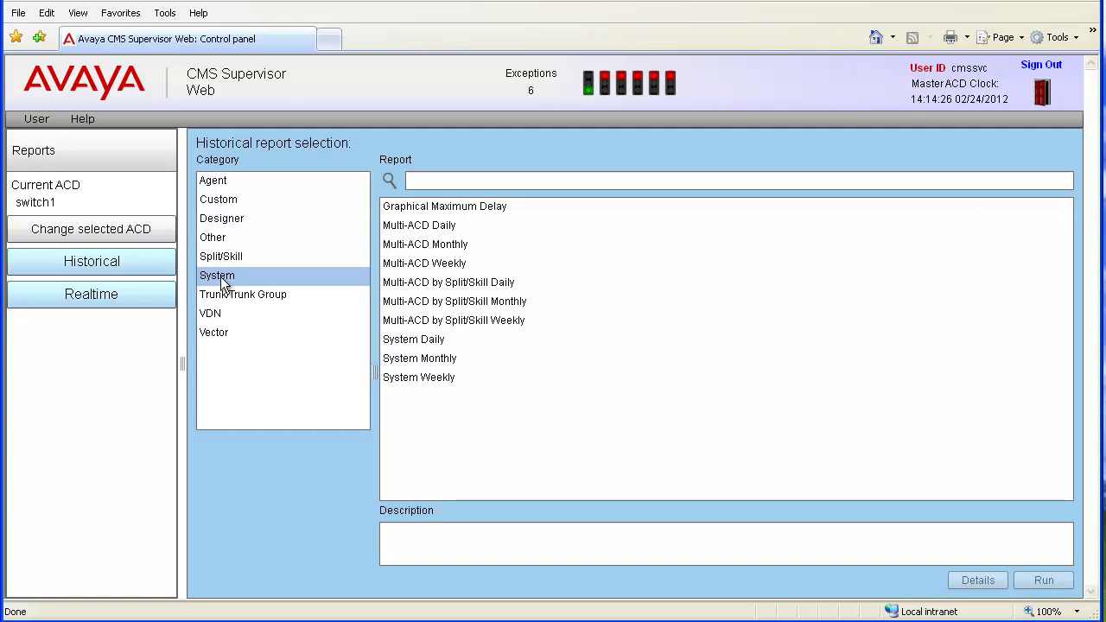
pyautogui.click(412, 346)
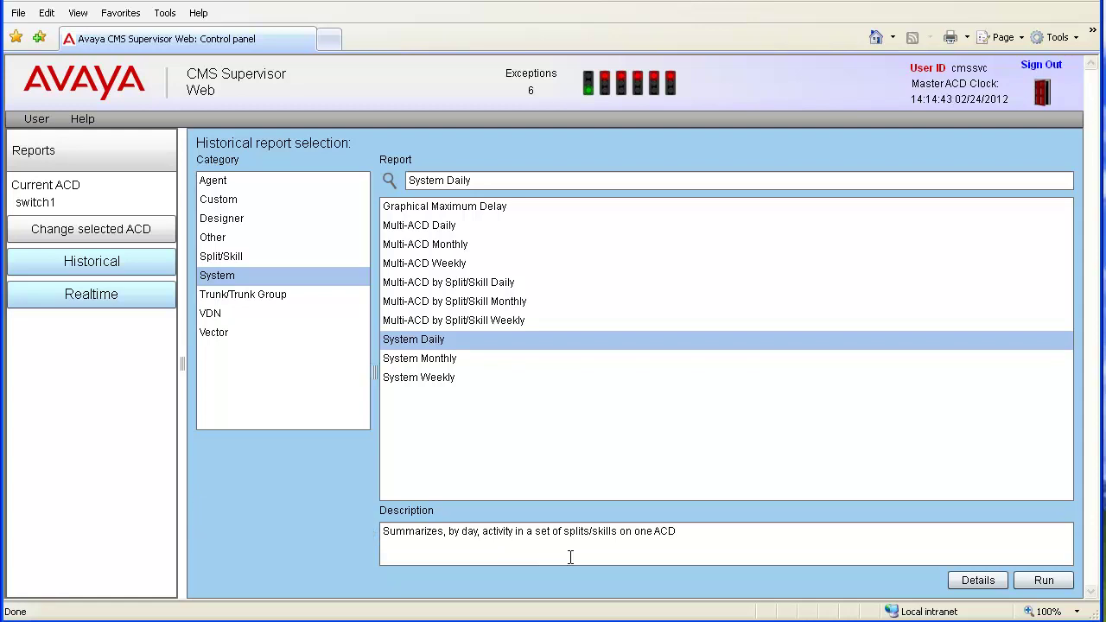
pyautogui.click(963, 580)
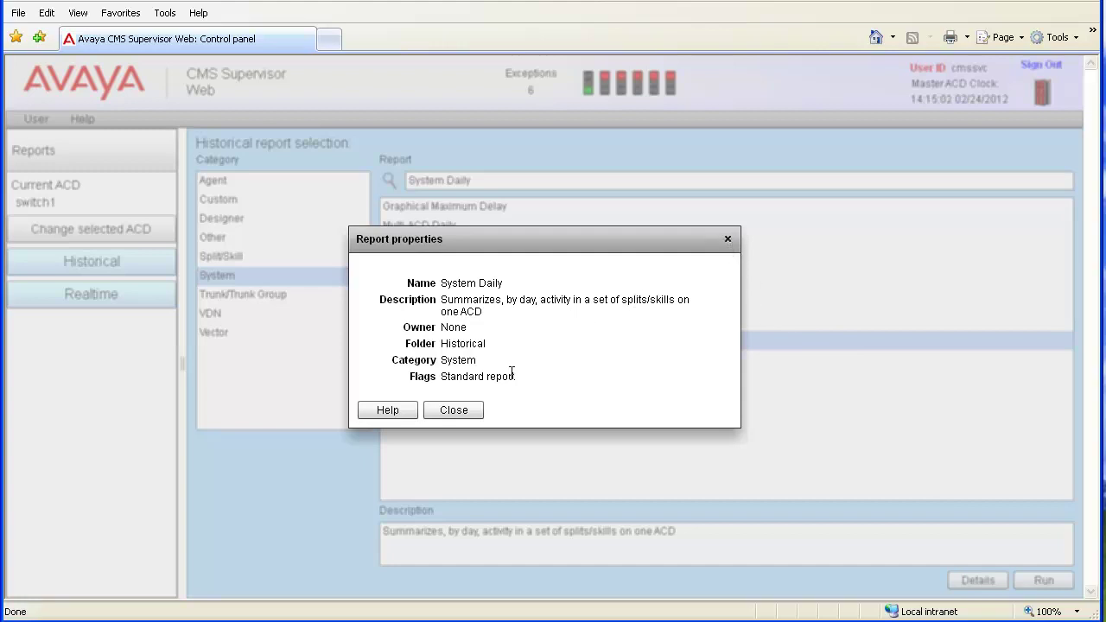
pyautogui.click(451, 409)
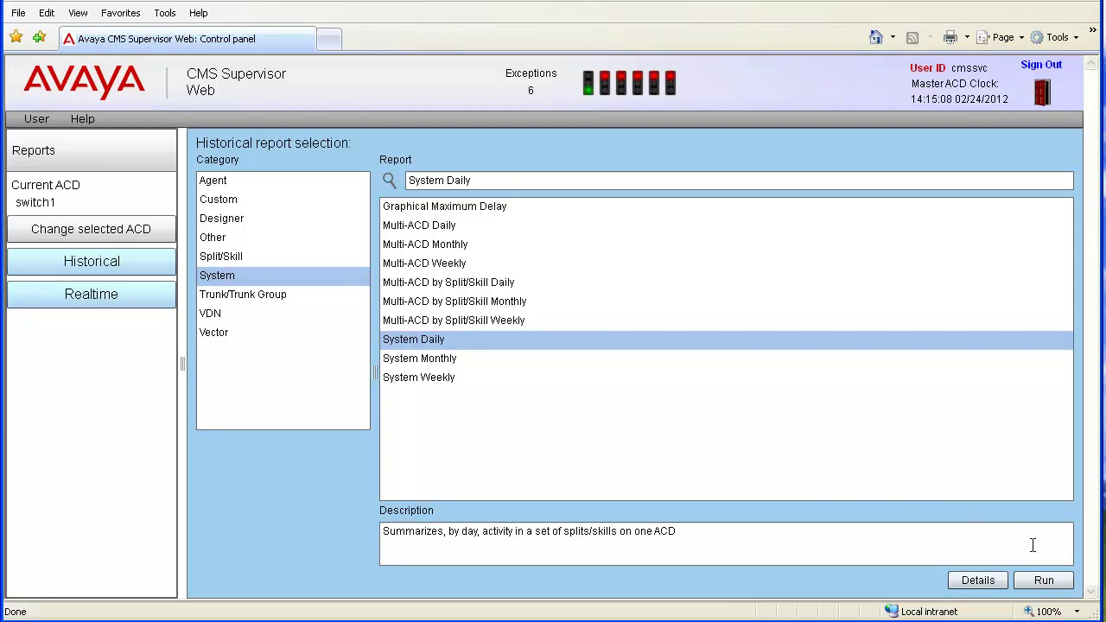
# Step: Run the System Daily report to get its Report Input window
pyautogui.click(1041, 581)
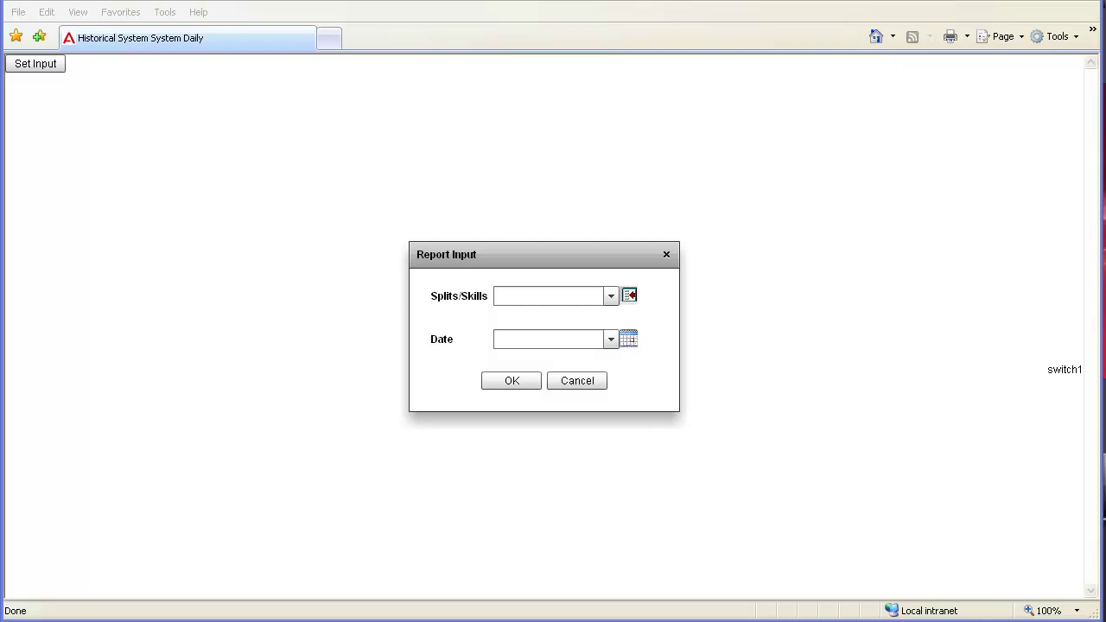
# Step: Pick the saved 'Silver Card; Gold Card' entry for Splits/Skills, then browse all splits/skills
pyautogui.write('1')
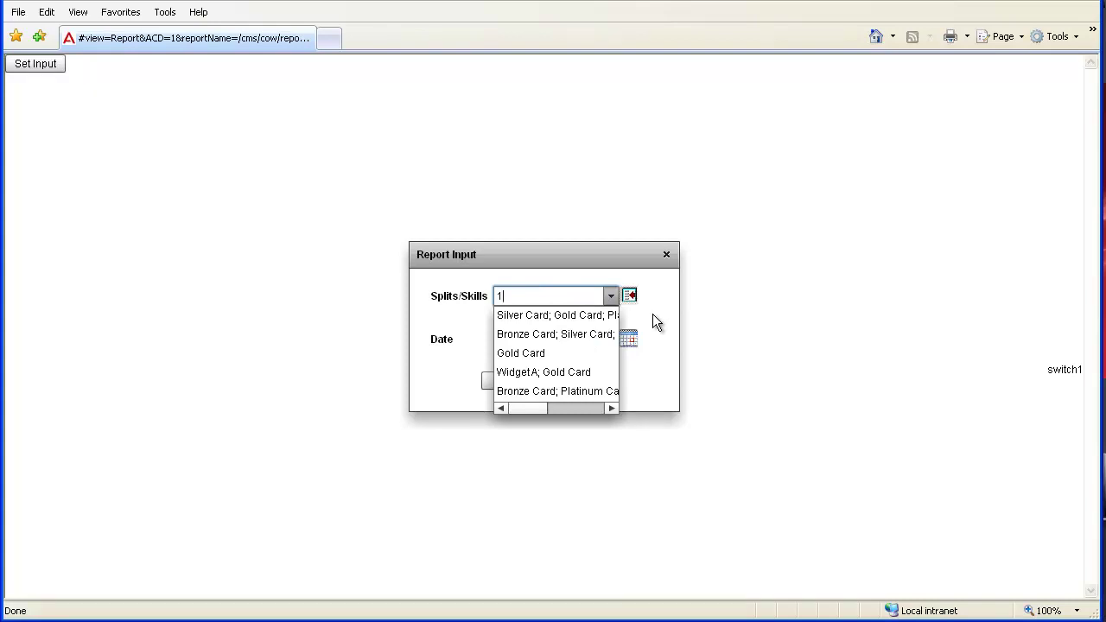
pyautogui.click(610, 296)
pyautogui.click(610, 295)
pyautogui.click(590, 317)
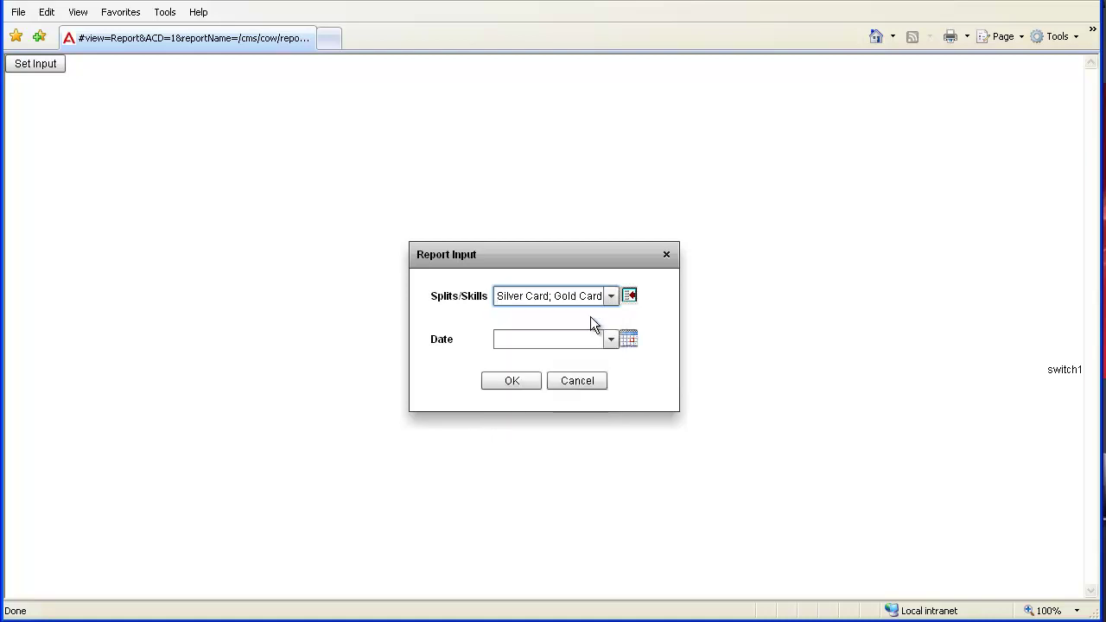
pyautogui.click(635, 295)
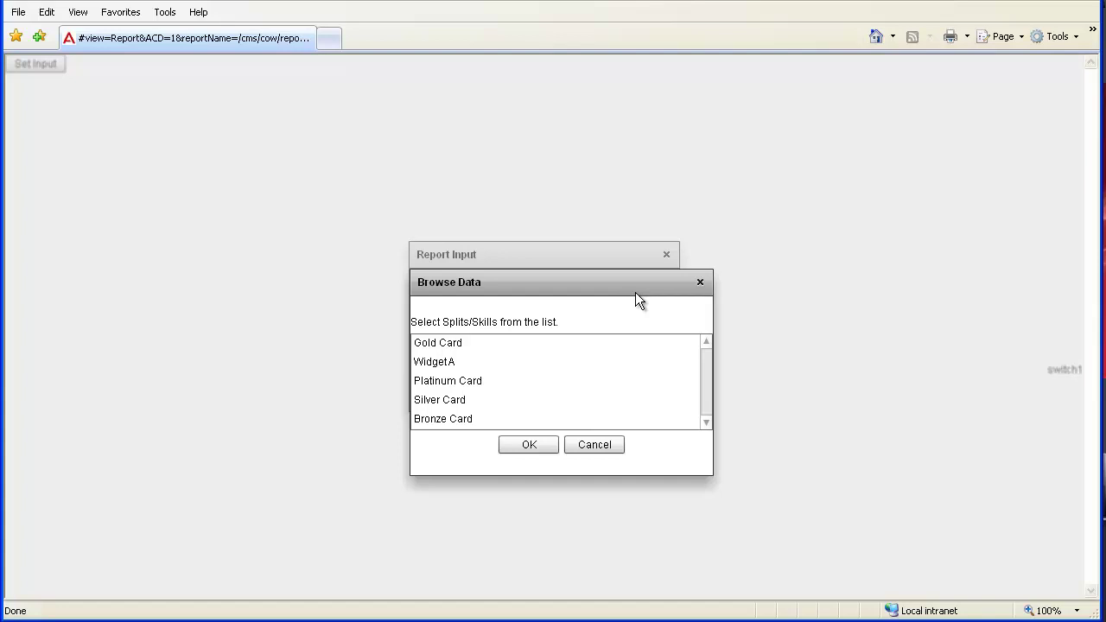
# Step: Choose Gold Card, Platinum Card and Silver Card in Browse Data and confirm
pyautogui.click(450, 346)
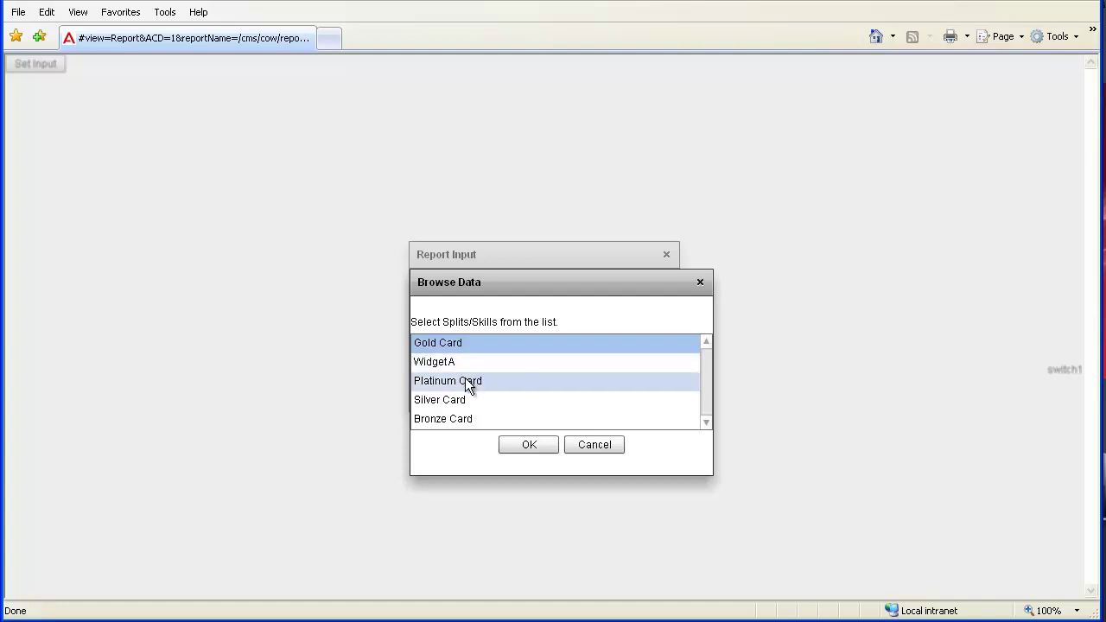
pyautogui.keyDown('ctrl'); pyautogui.click(464, 381); pyautogui.keyUp('ctrl')
pyautogui.keyDown('ctrl'); pyautogui.click(503, 399); pyautogui.keyUp('ctrl')
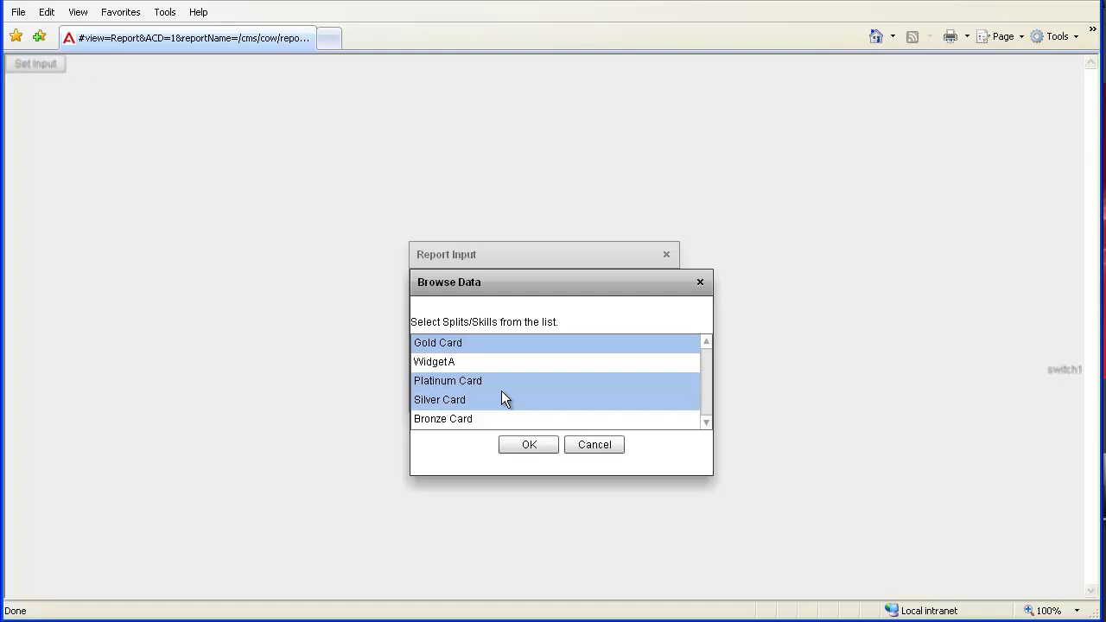
pyautogui.click(527, 447)
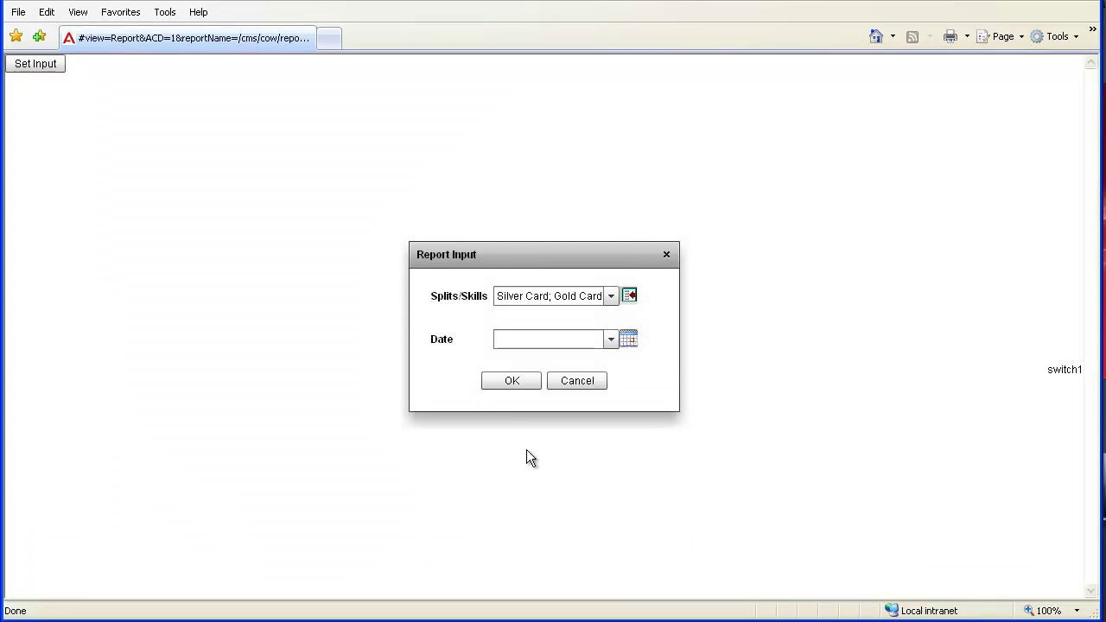
# Step: Set the report date to 02/01/2012 from the calendar and run the report
pyautogui.click(526, 339)
pyautogui.write('-1')
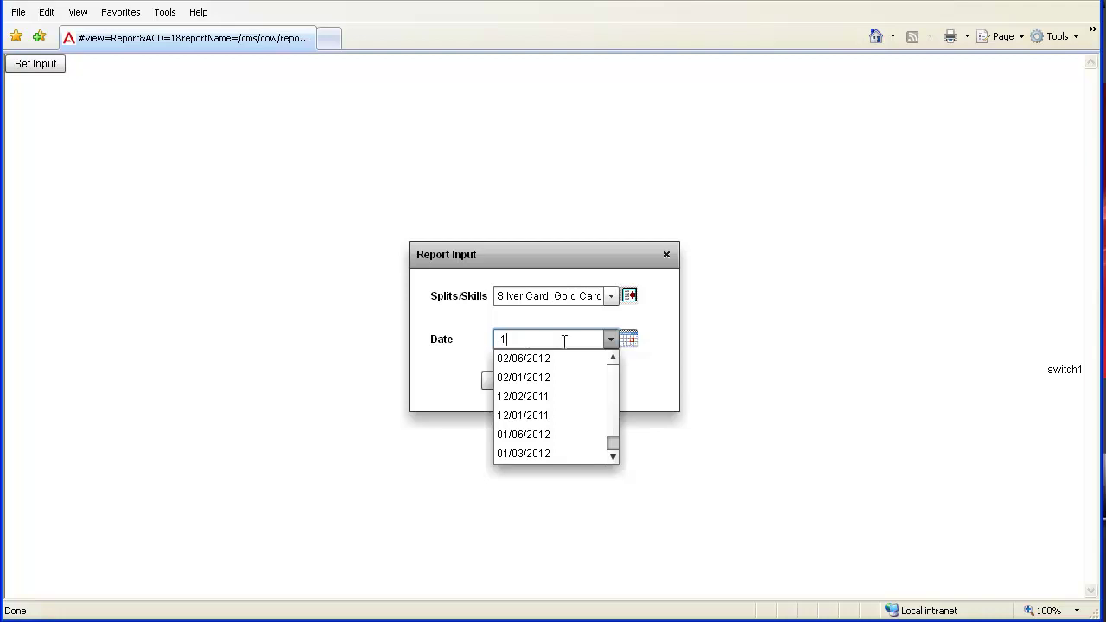
pyautogui.click(620, 348)
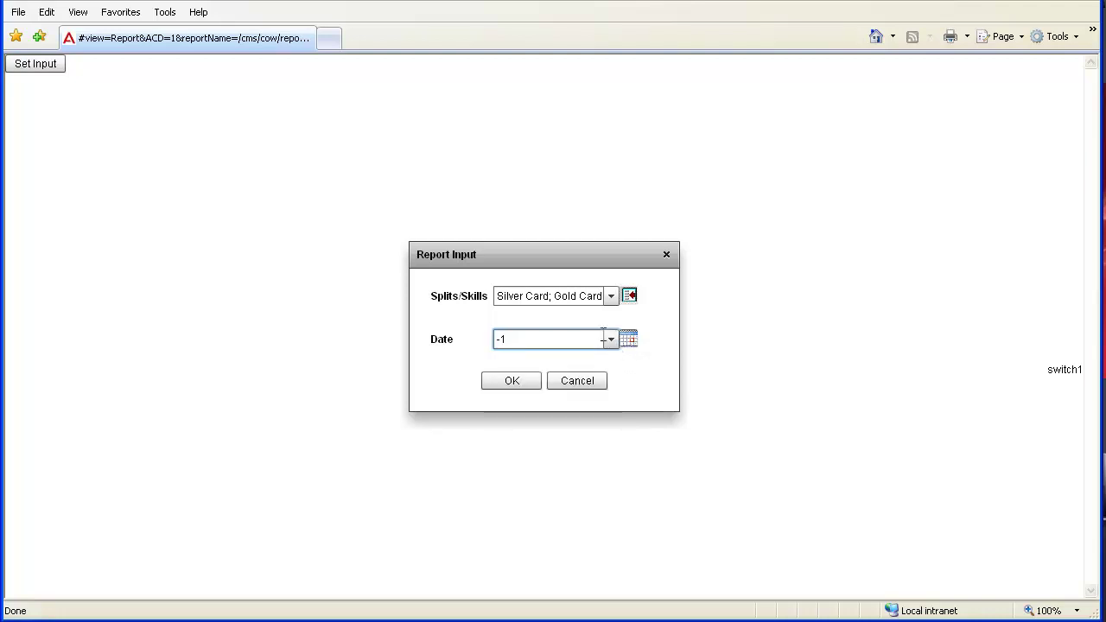
pyautogui.click(611, 339)
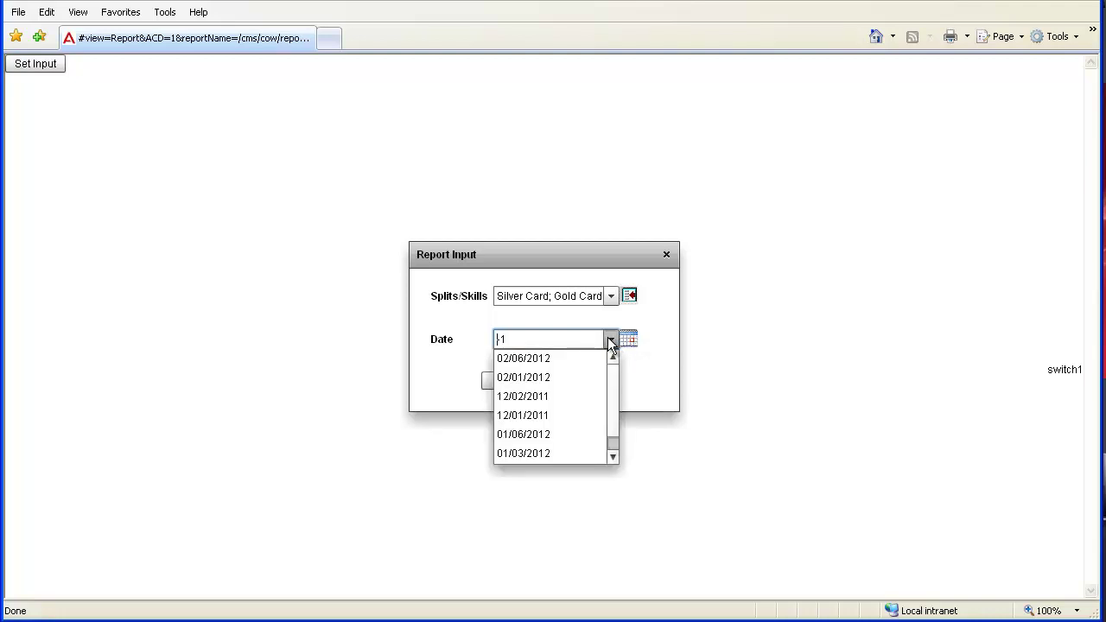
pyautogui.click(544, 399)
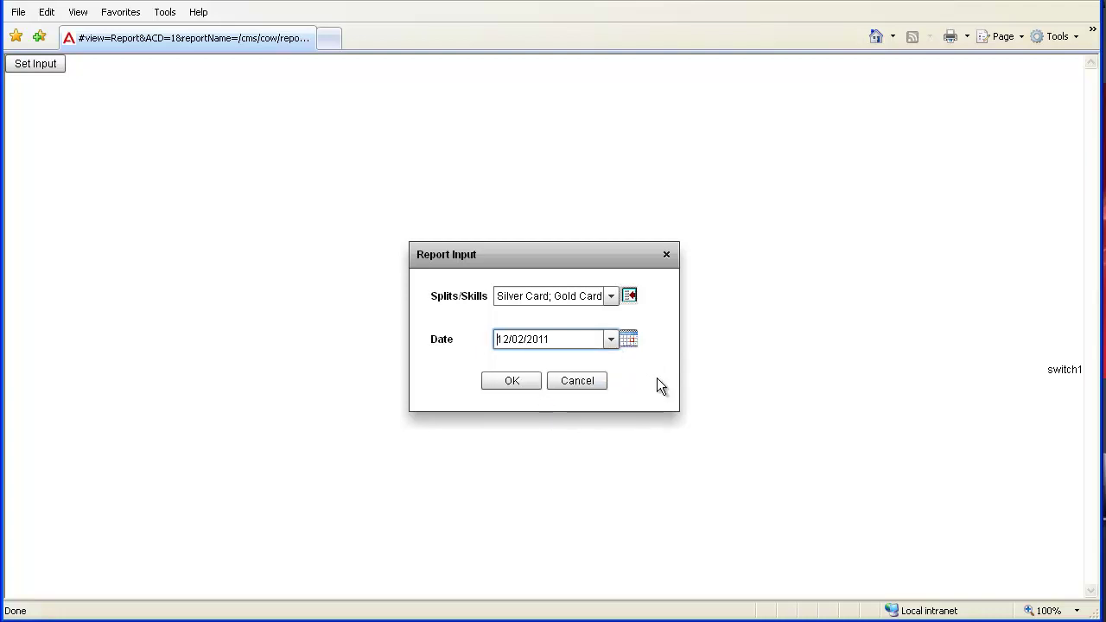
pyautogui.click(633, 344)
pyautogui.click(710, 391)
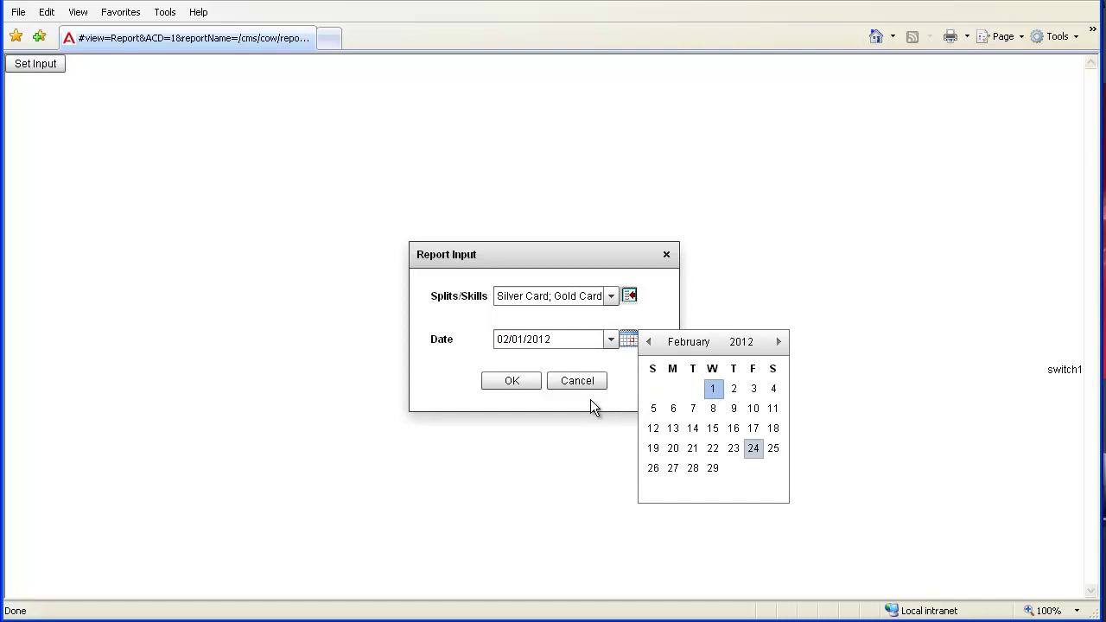
pyautogui.click(513, 382)
pyautogui.click(513, 383)
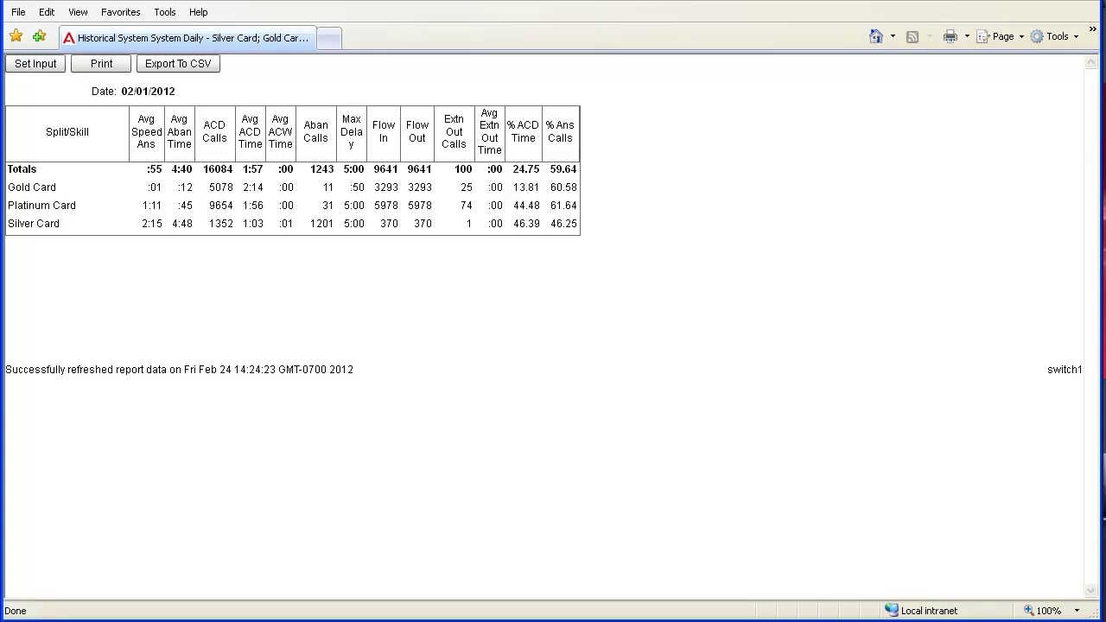
# Step: Widen the Avg Speed Ans column and sort rows by Split/Skill as Gold, Platinum, Silver
pyautogui.moveTo(162, 140); pyautogui.dragTo(222, 142)
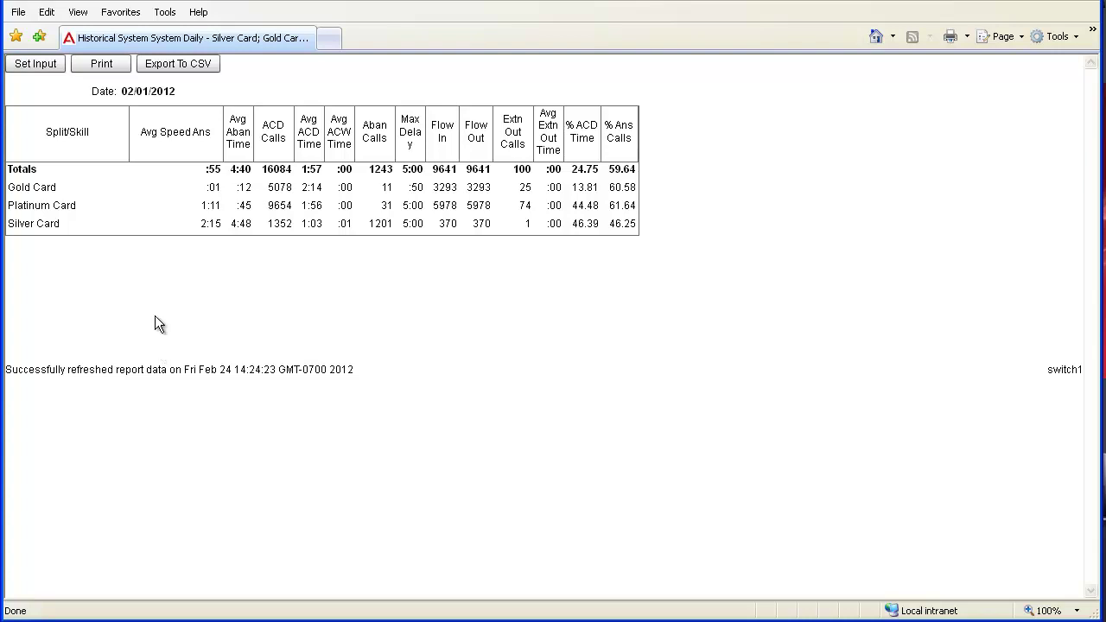
pyautogui.click(71, 140)
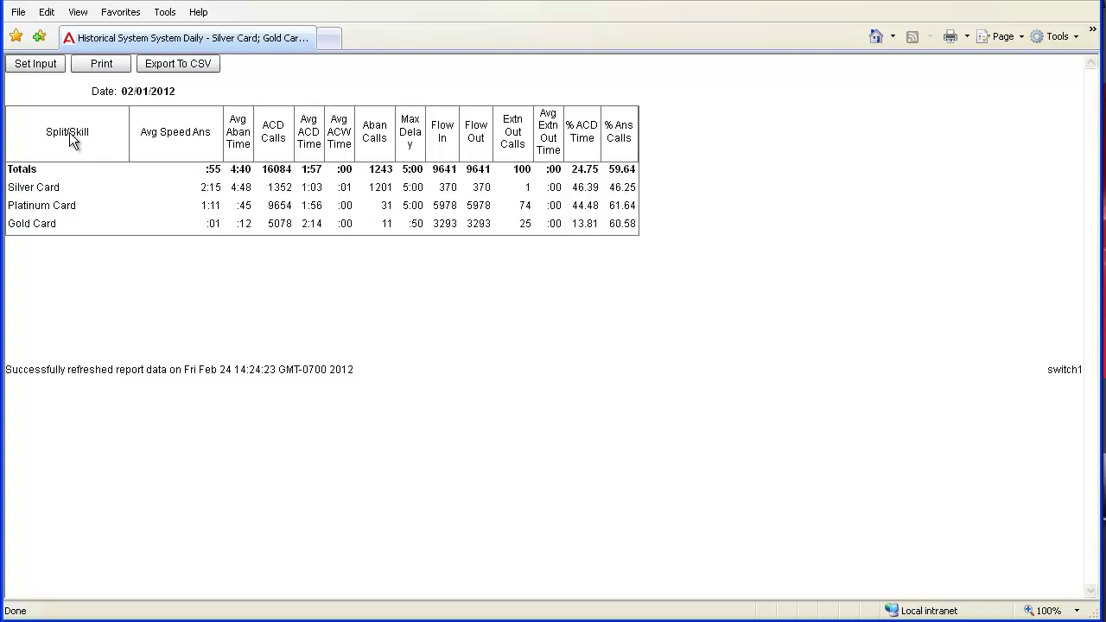
pyautogui.click(71, 140)
pyautogui.click(71, 140)
pyautogui.click(71, 140)
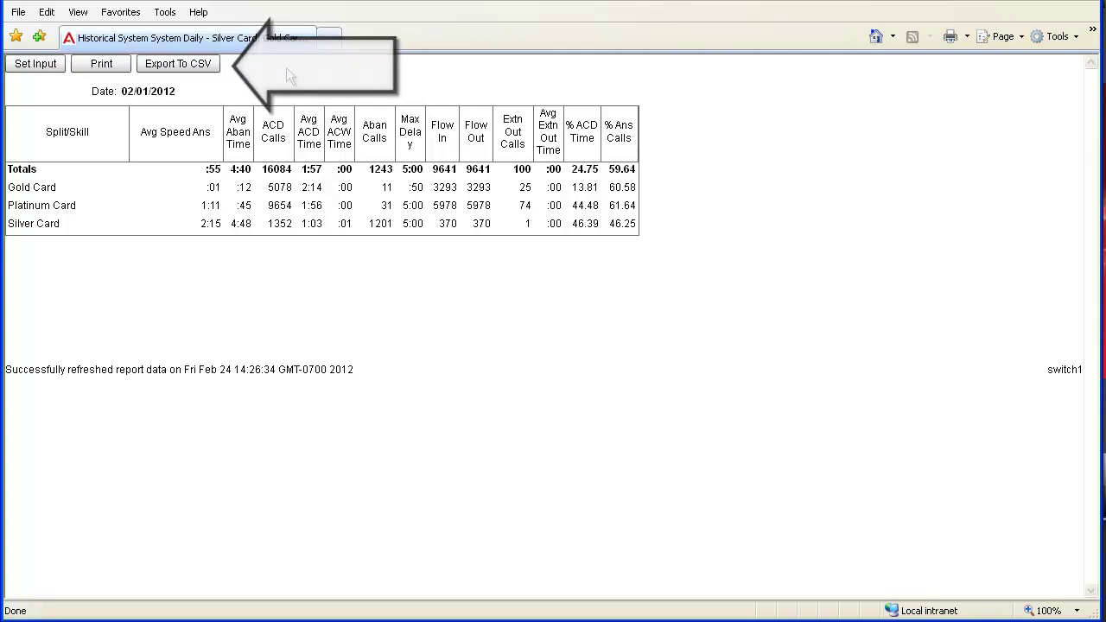
# Step: Change the System Daily report input date to 02/13/2012 and rerun the report
pyautogui.click(17, 63)
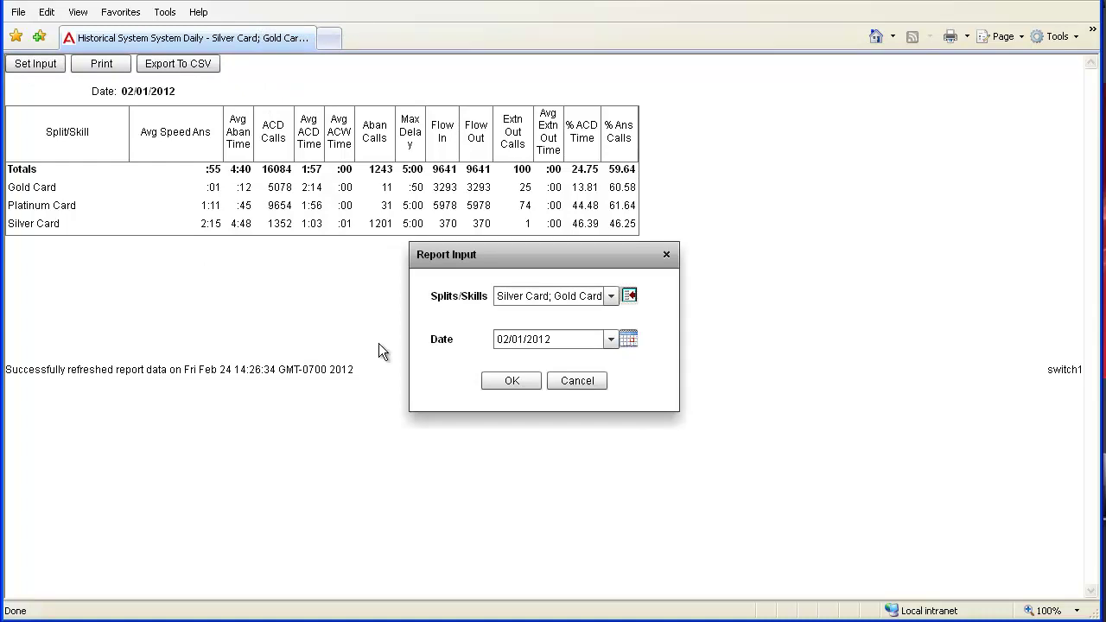
pyautogui.click(629, 340)
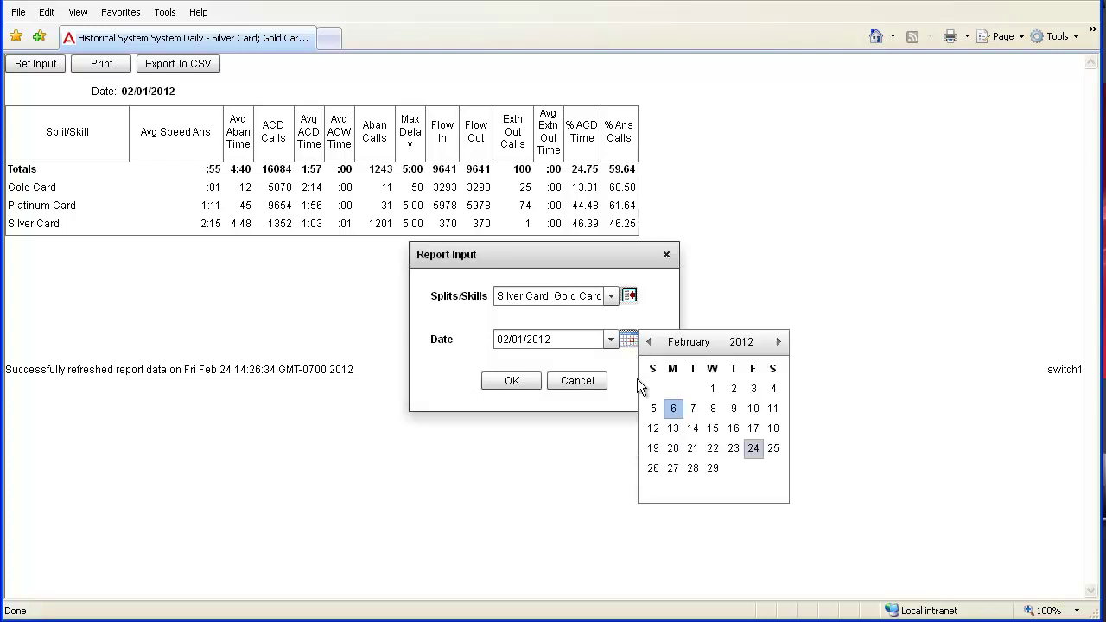
pyautogui.click(673, 427)
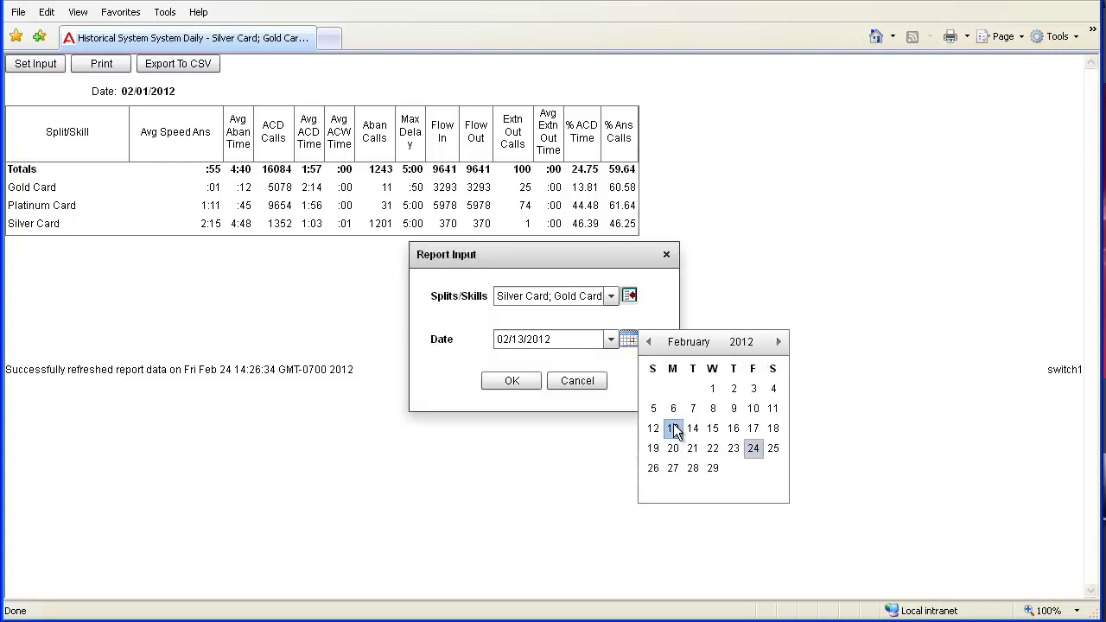
pyautogui.click(510, 380)
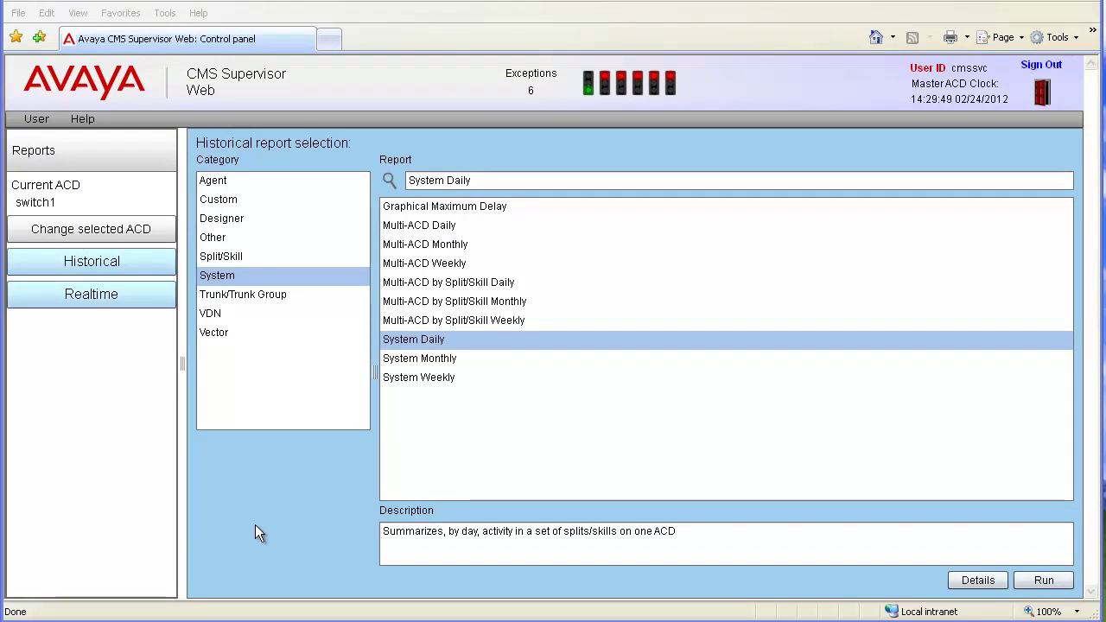
# Step: Choose the Realtime Vector Report under the Vector category and launch it
pyautogui.click(98, 309)
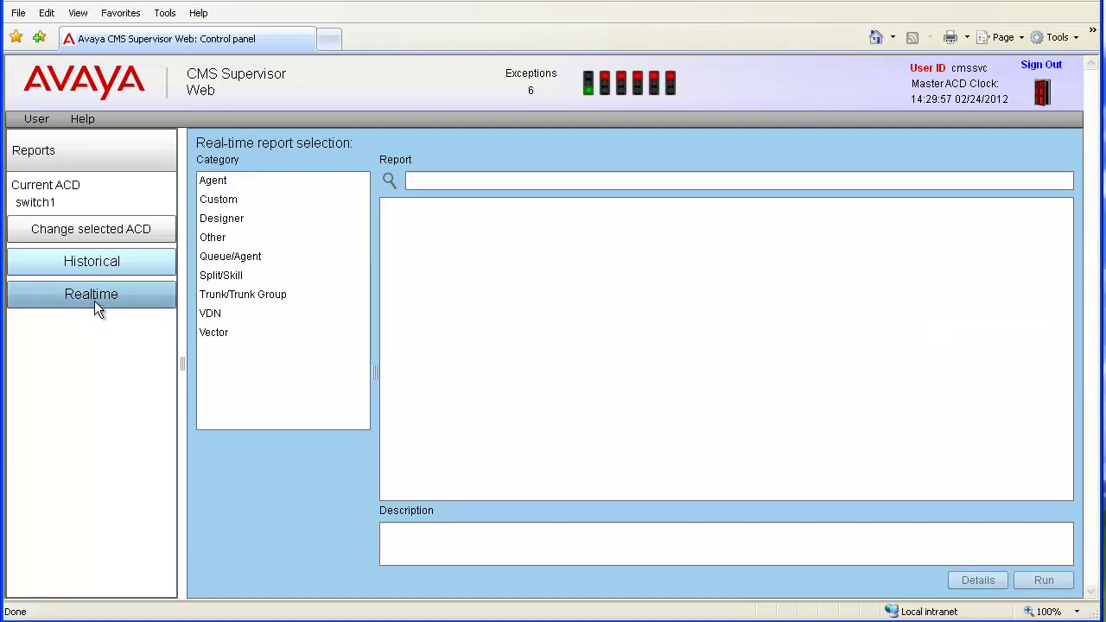
pyautogui.click(226, 334)
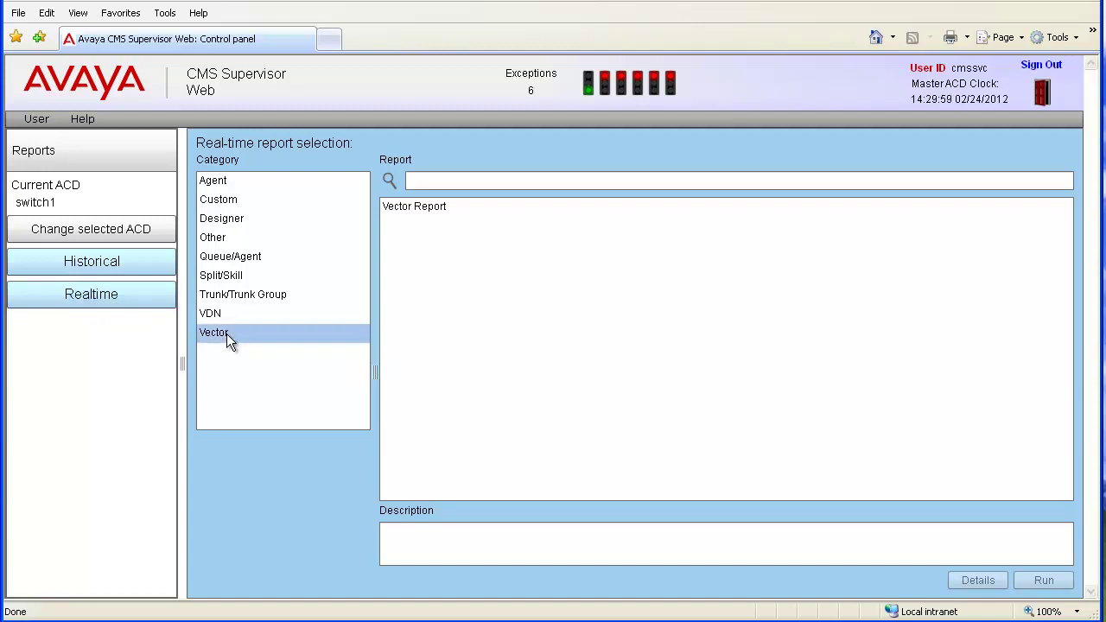
pyautogui.click(412, 211)
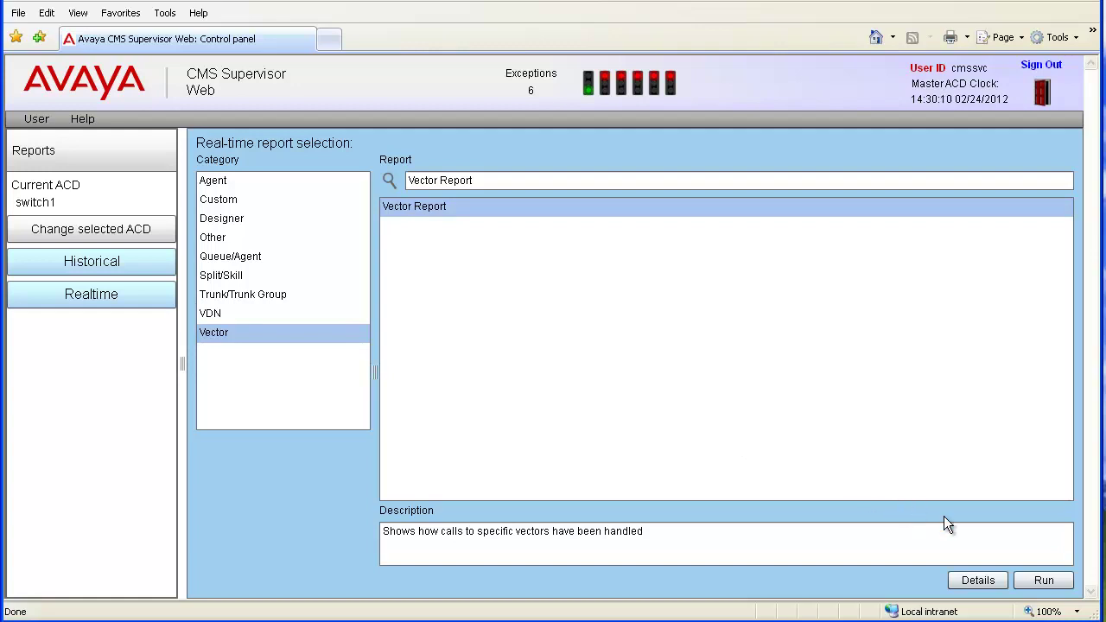
pyautogui.click(1039, 583)
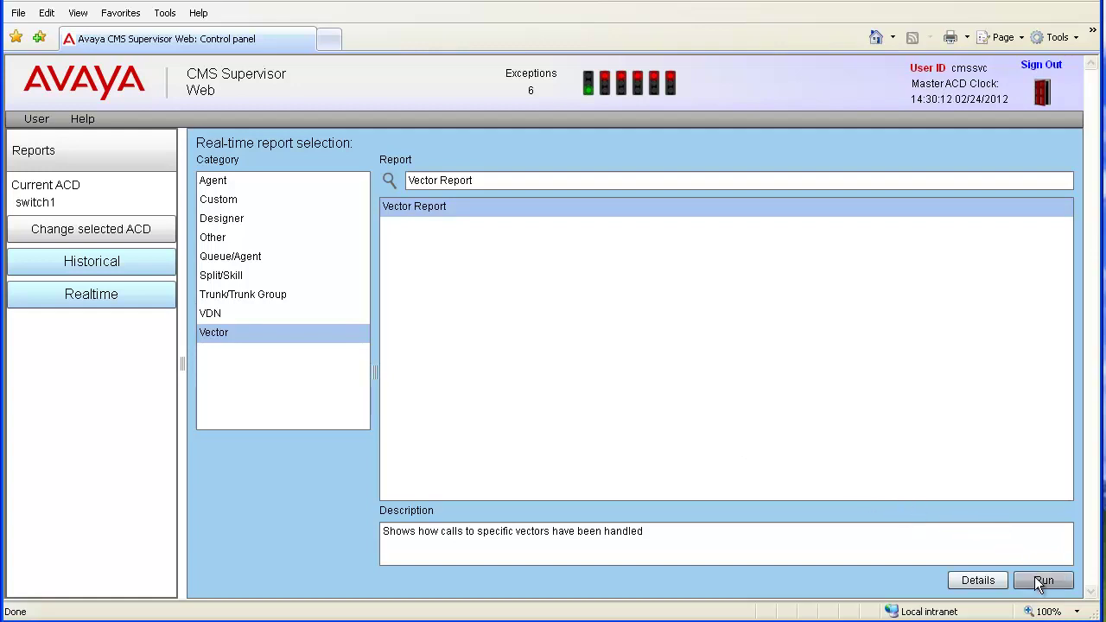
pyautogui.click(1040, 582)
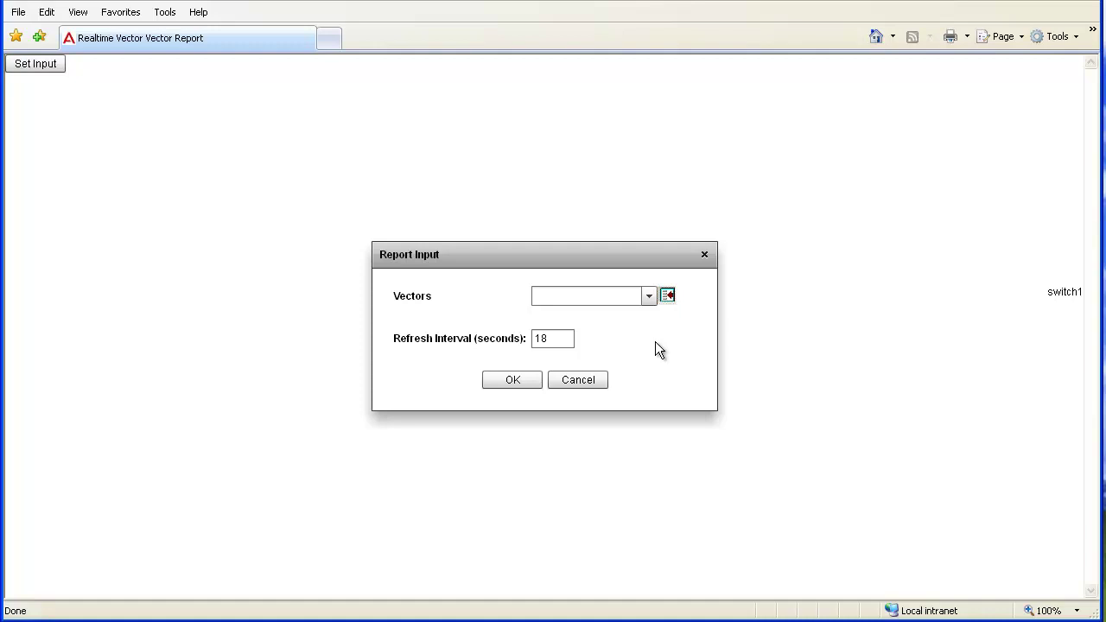
# Step: Enter vectors 1-5, change the refresh interval from 18 to 5 seconds, and run the report
pyautogui.click(602, 295)
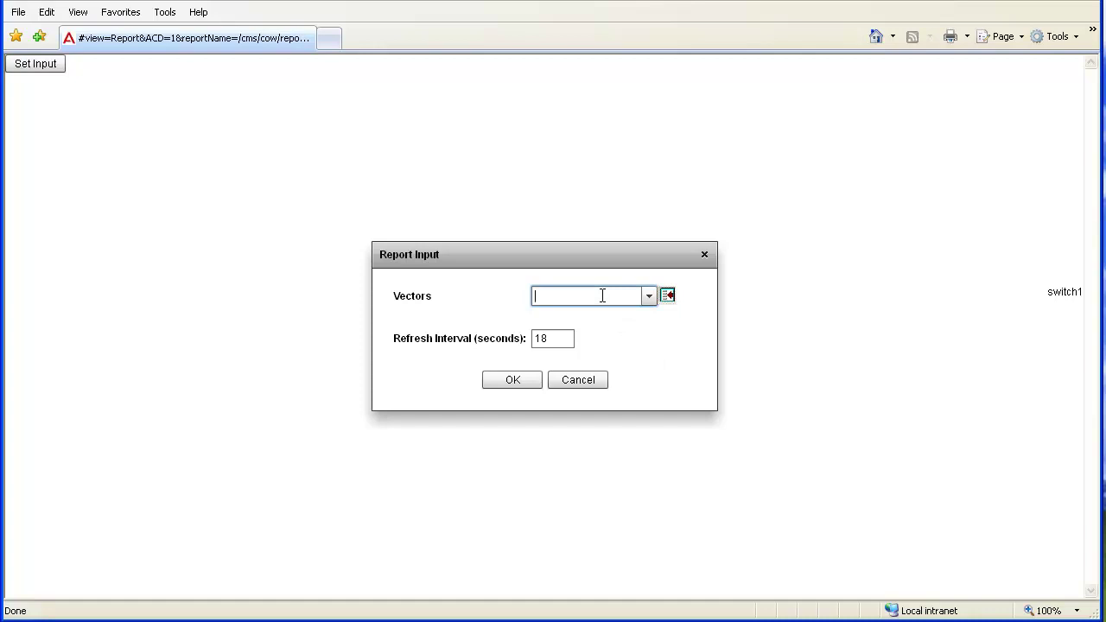
pyautogui.write('1-5')
pyautogui.click(561, 338)
pyautogui.press('BackSpace')
pyautogui.press('BackSpace')
pyautogui.write('5')
pyautogui.click(496, 375)
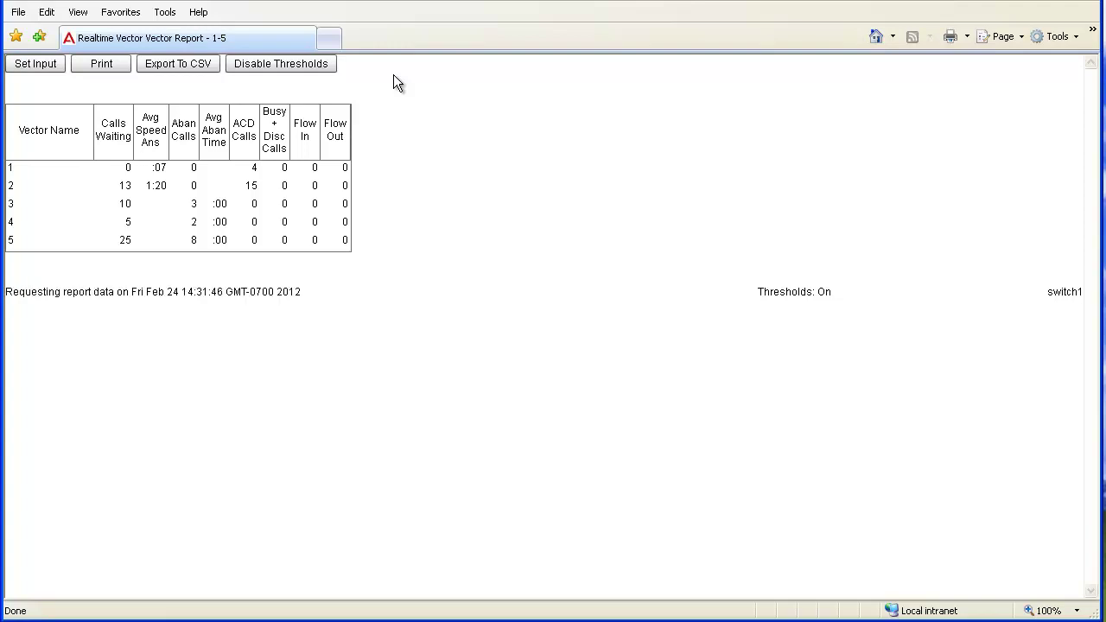
# Step: Disable and re-enable thresholds on the Vector Report, then close its window with Alt+F4
pyautogui.click(306, 66)
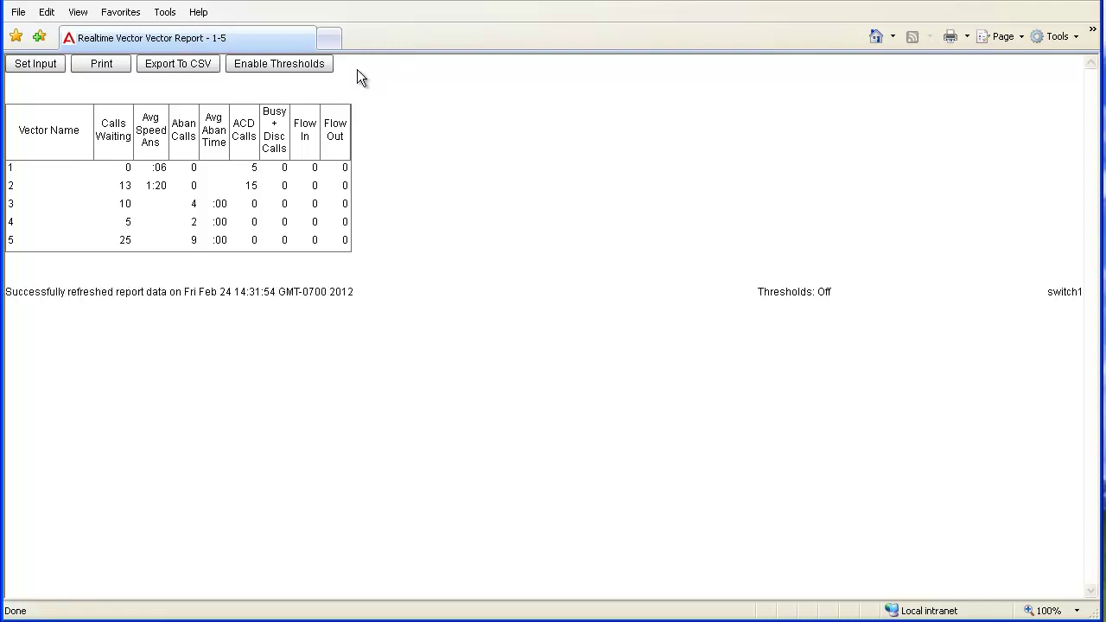
pyautogui.click(311, 66)
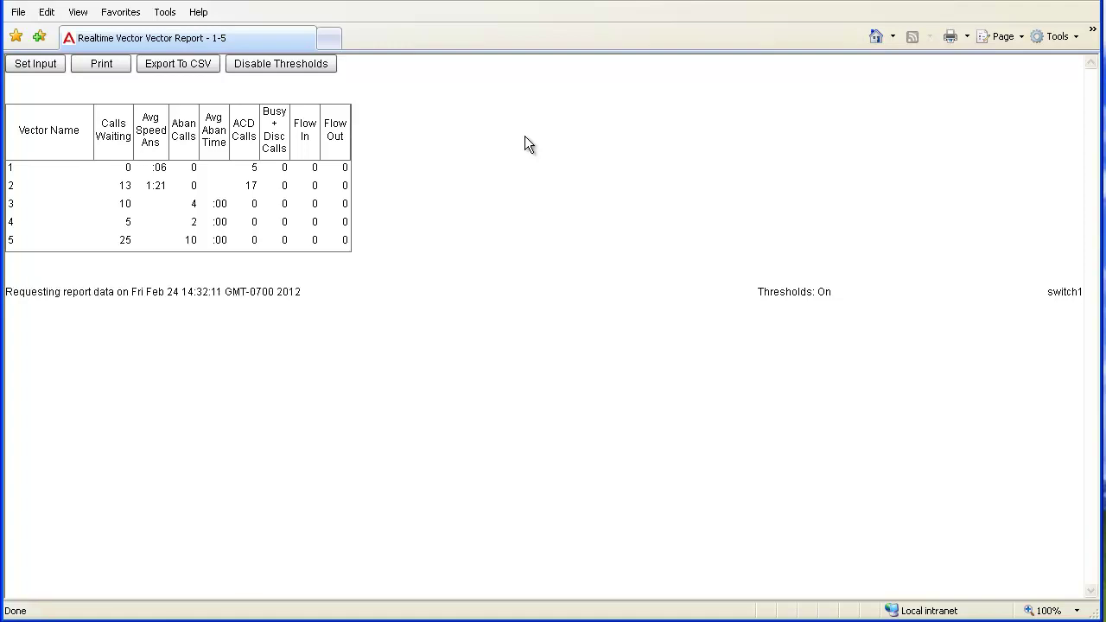
pyautogui.hotkey('alt', 'F4')
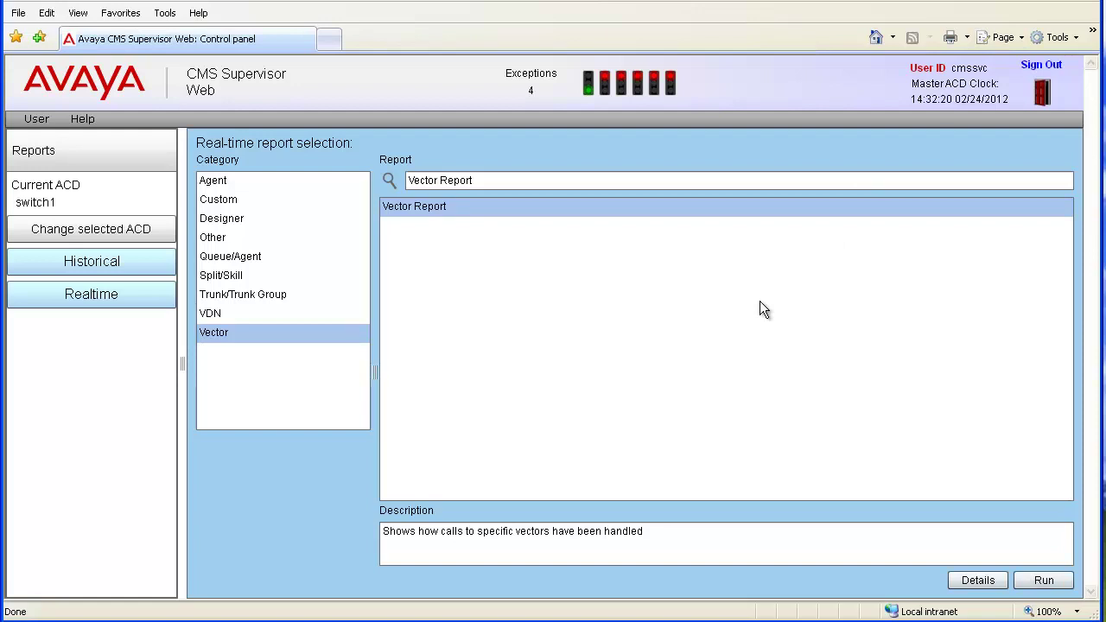
# Step: Sign out from the top right of the CMS Supervisor Web control panel
pyautogui.click(1034, 68)
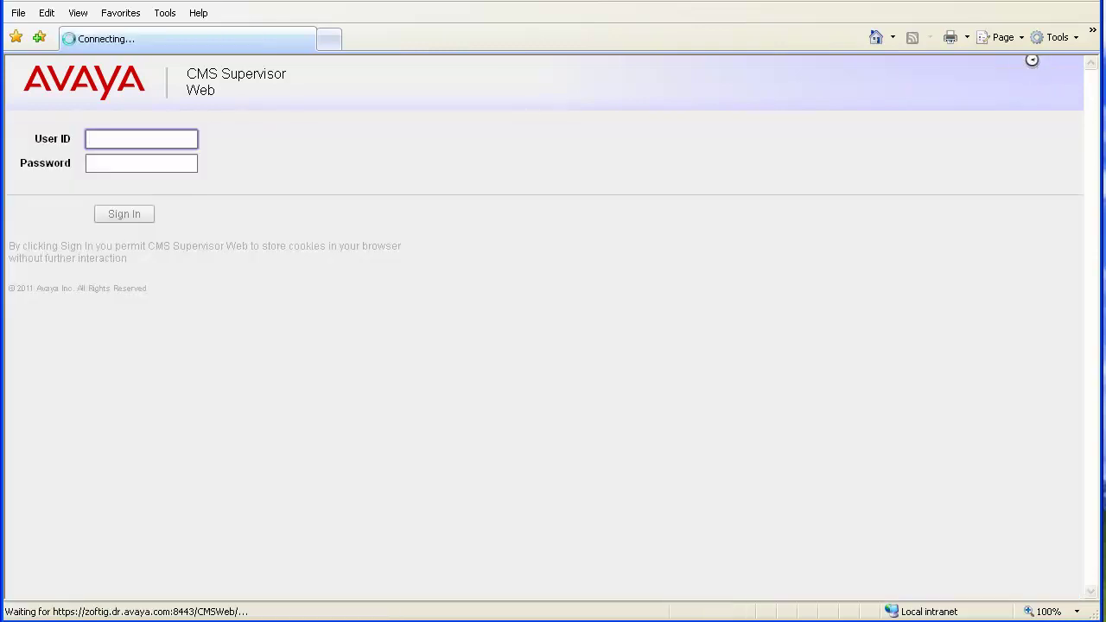